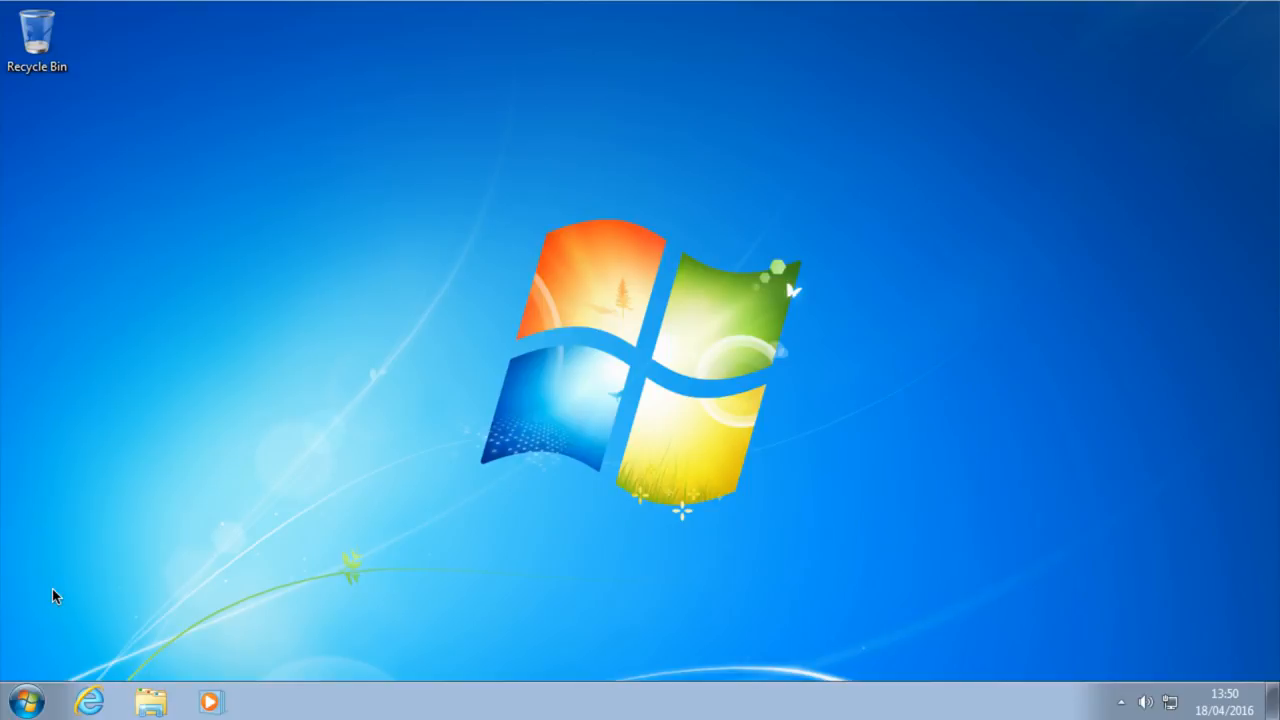
# - Open Disk Management to view Disk 0 with its 79.45 GB NTFS C: partition
pyautogui.click(27, 703)
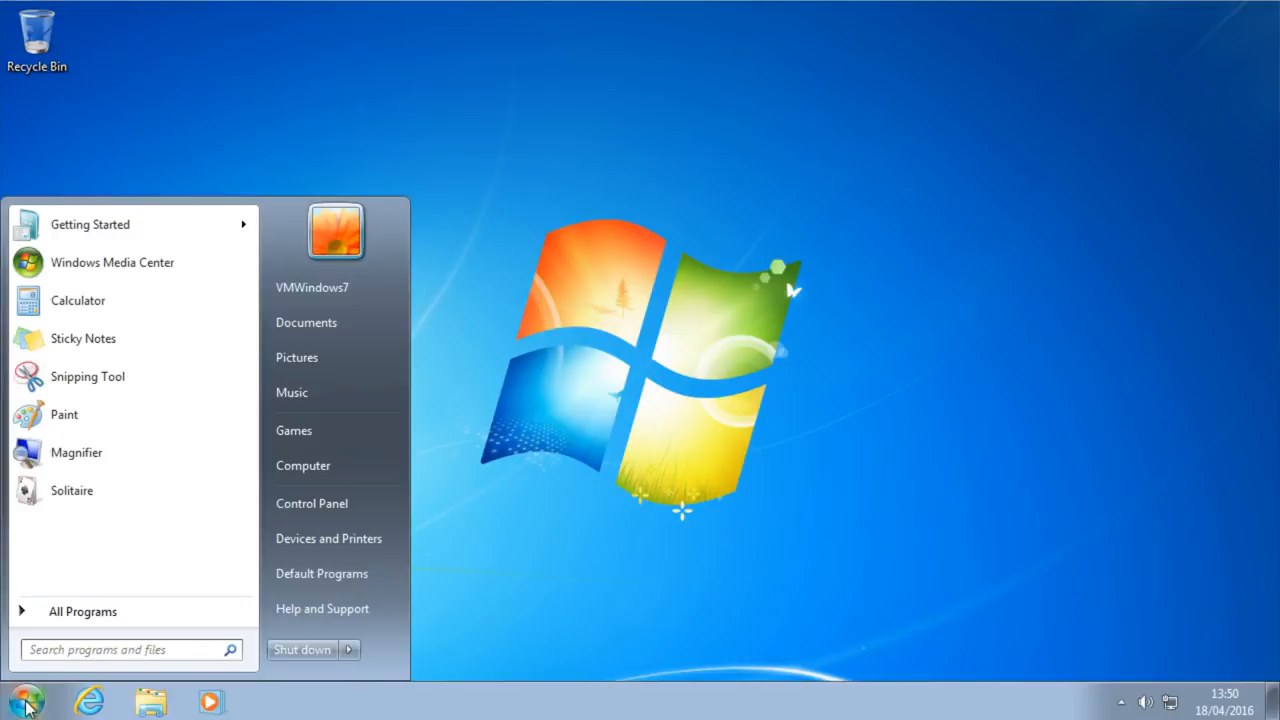
pyautogui.write('part')
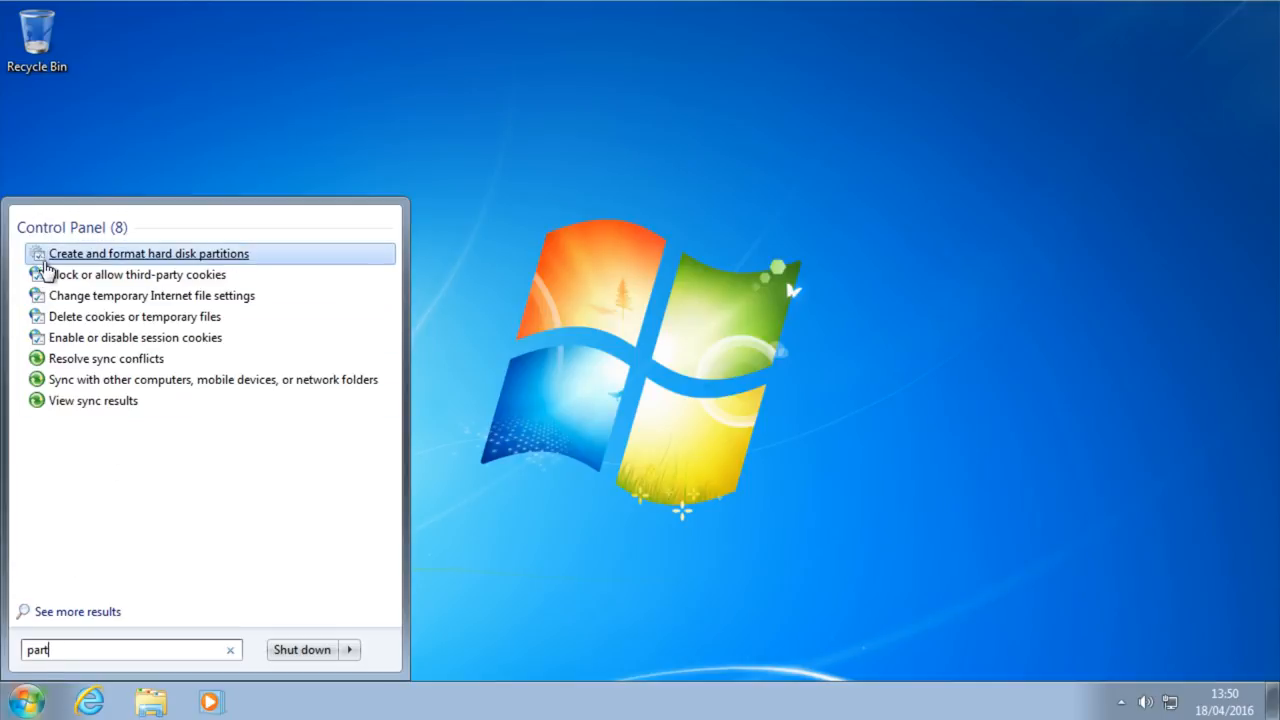
pyautogui.click(210, 257)
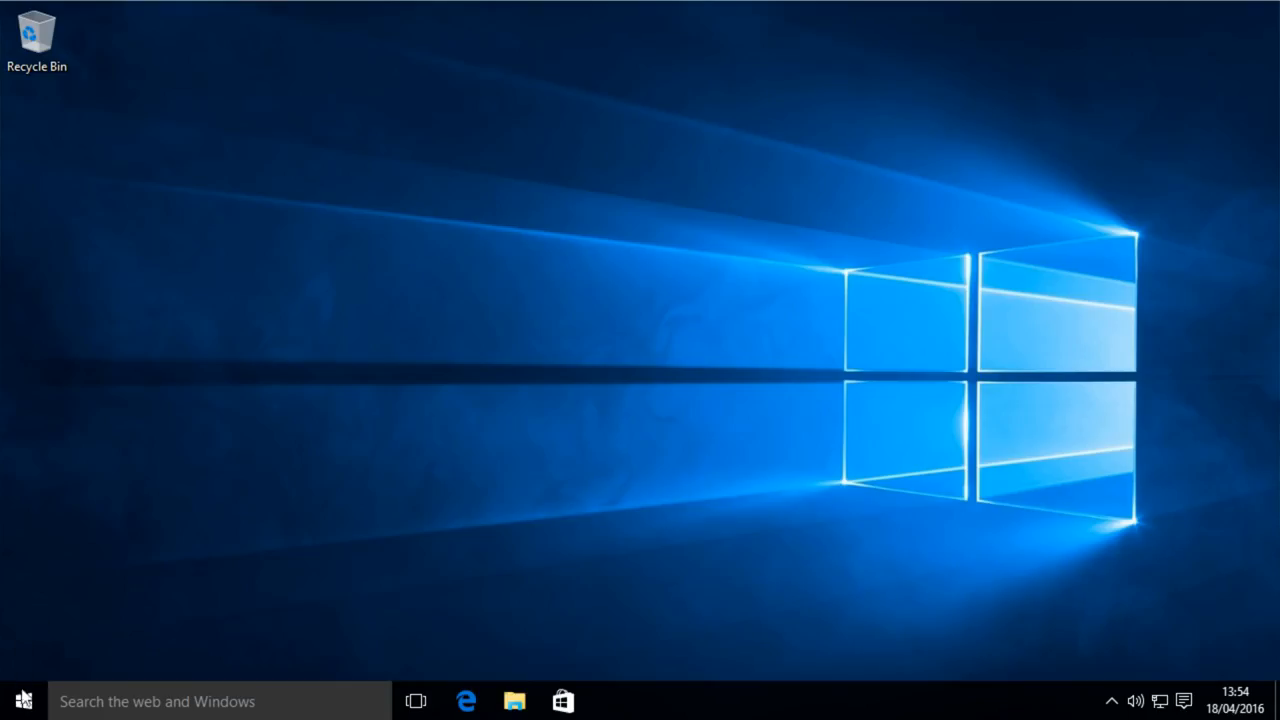
pyautogui.rightClick(24, 702)
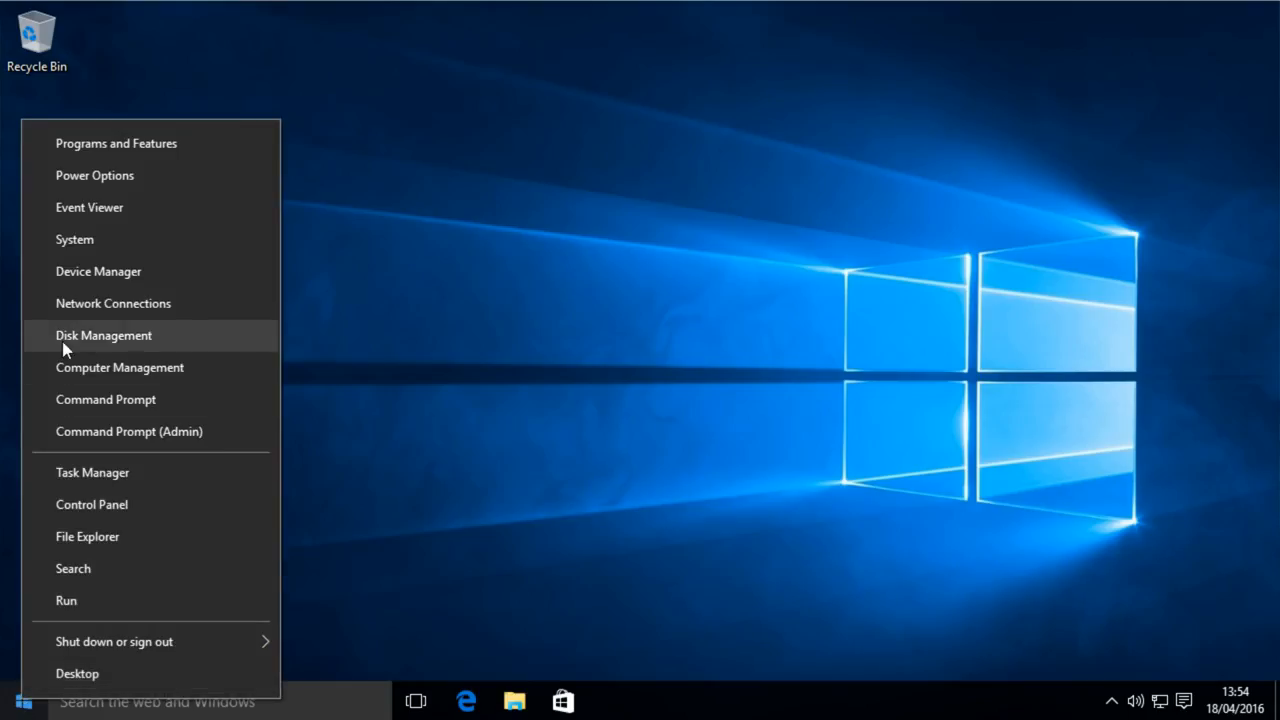
pyautogui.click(127, 341)
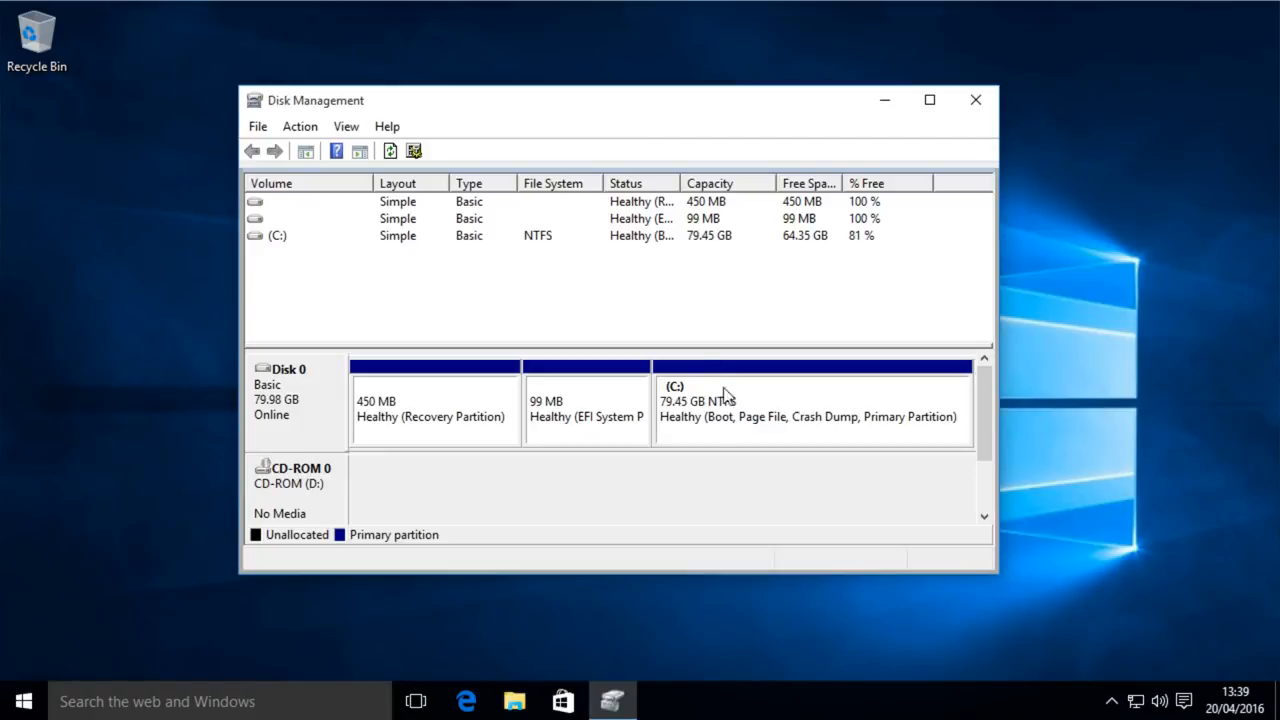
# - Open Shrink Volume for C: (65880 MB shrinkable) and type 'mb to gb' to look up the conversion
pyautogui.rightClick(768, 432)
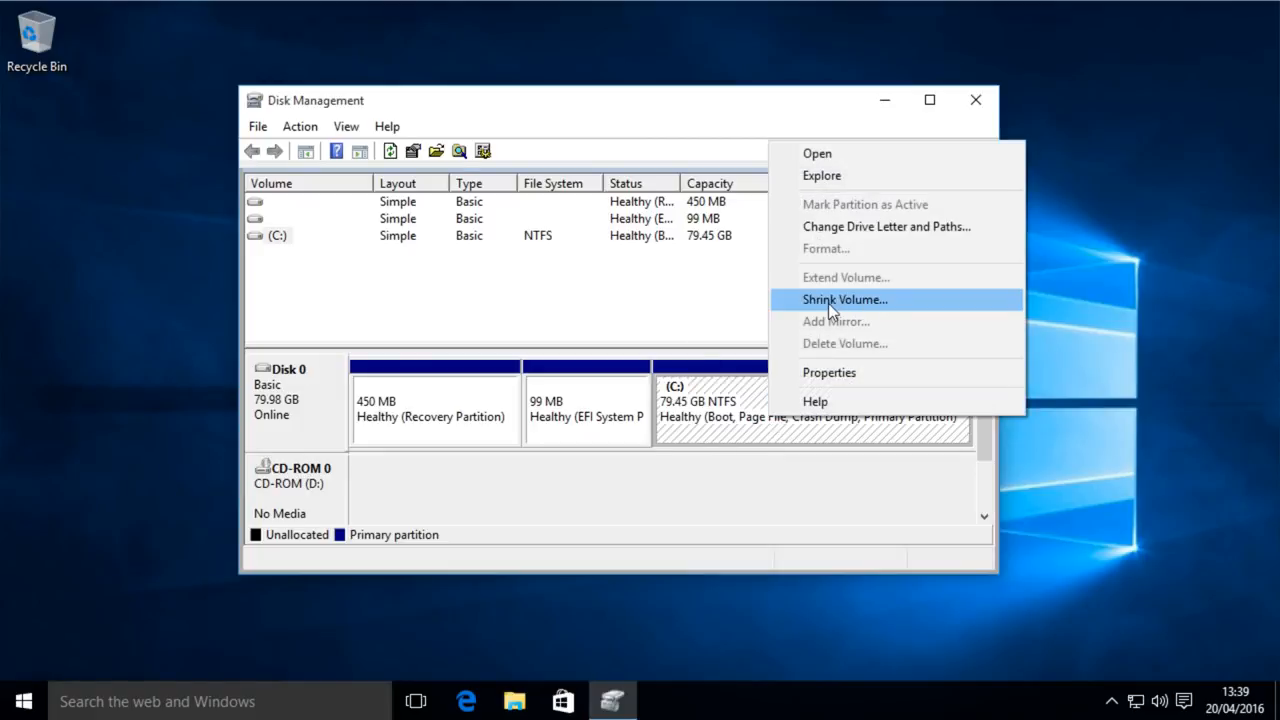
pyautogui.click(863, 303)
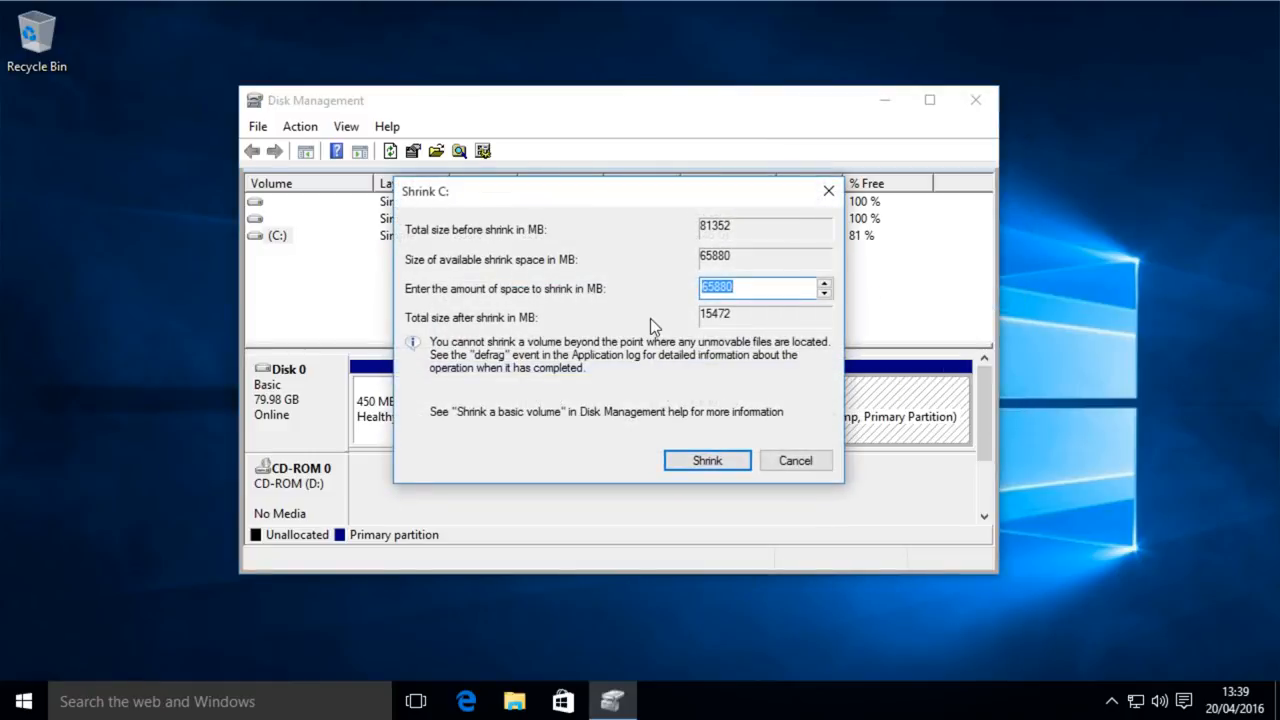
pyautogui.click(749, 291)
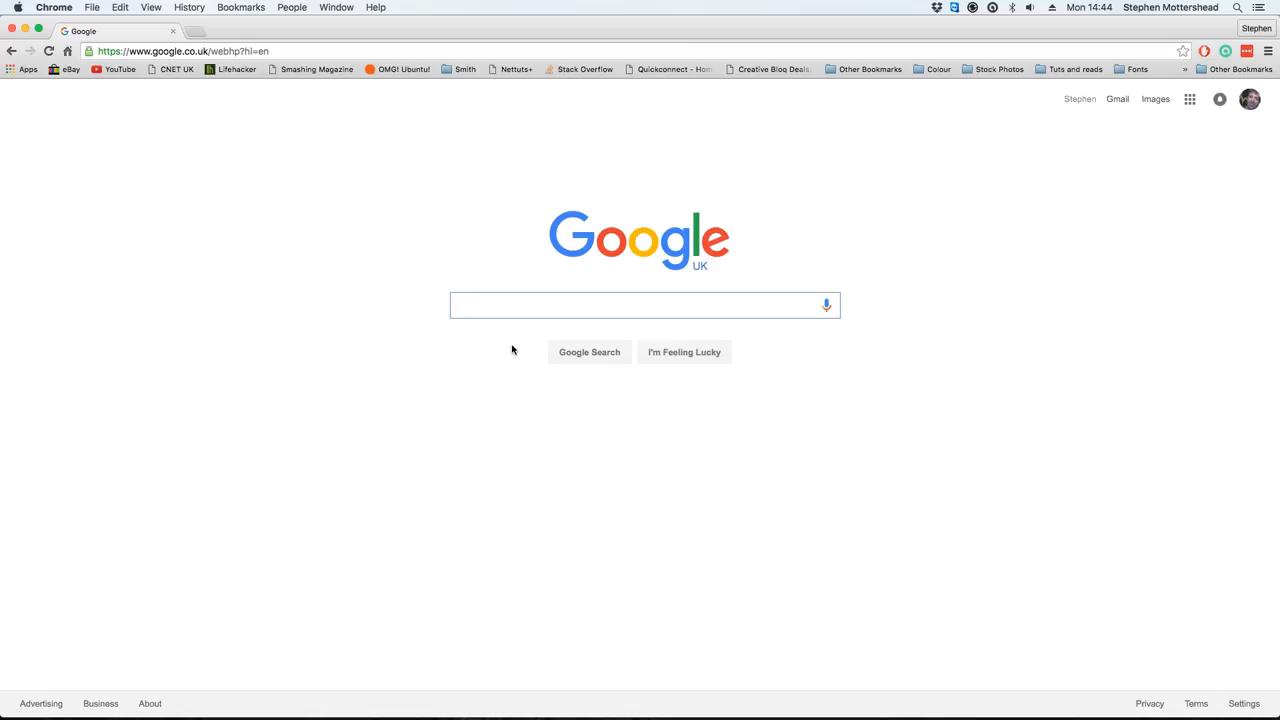
pyautogui.write('mb ')
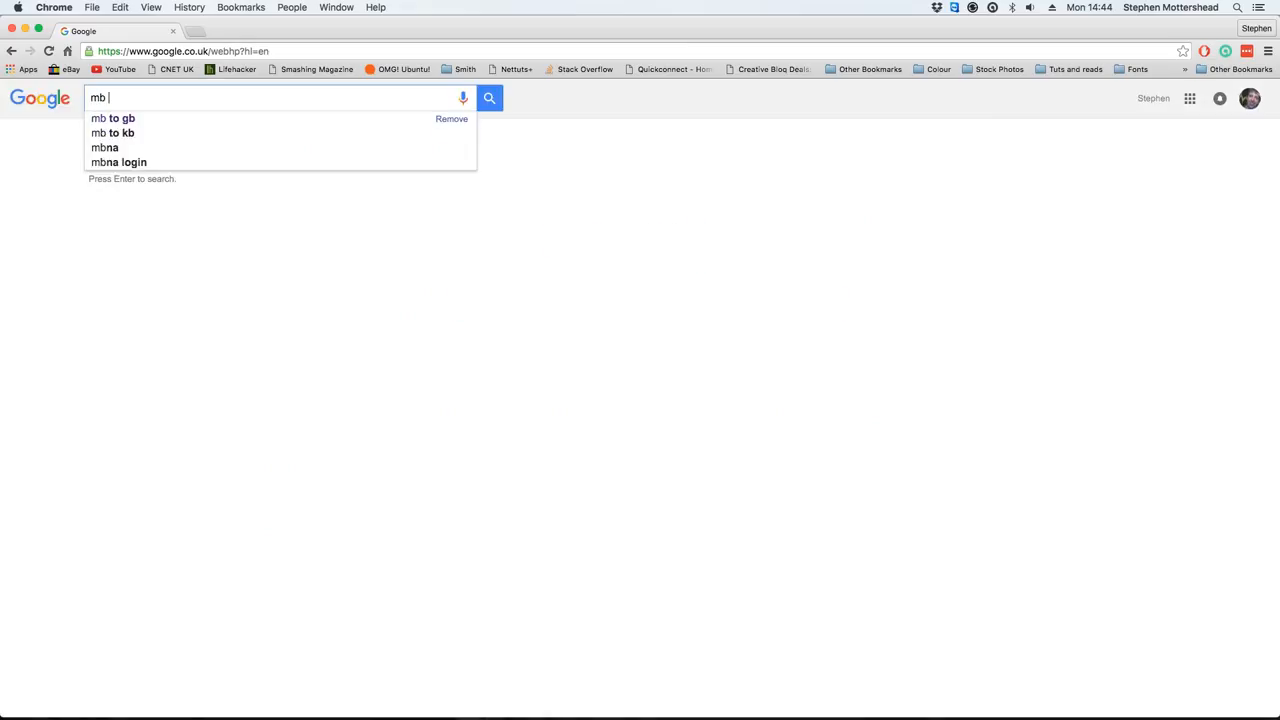
pyautogui.write('to g')
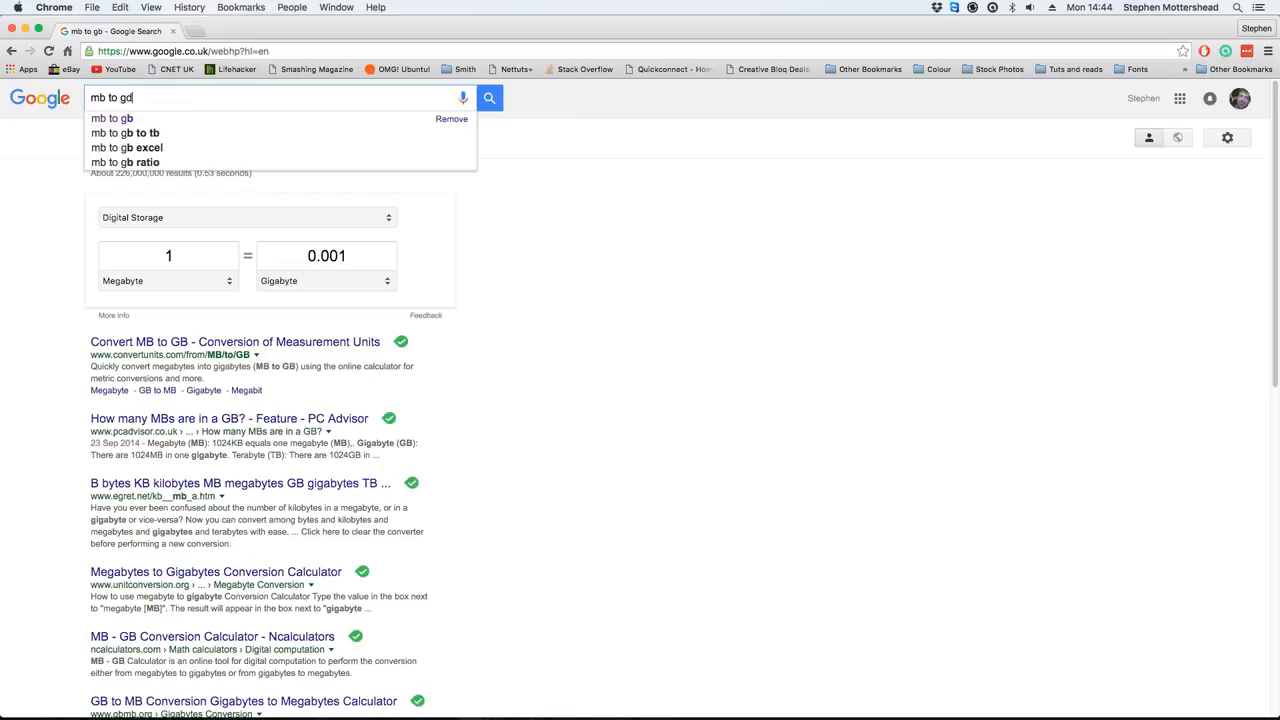
pyautogui.write('b')
# - Run the Google search for 'mb to gb'
pyautogui.press('Return')
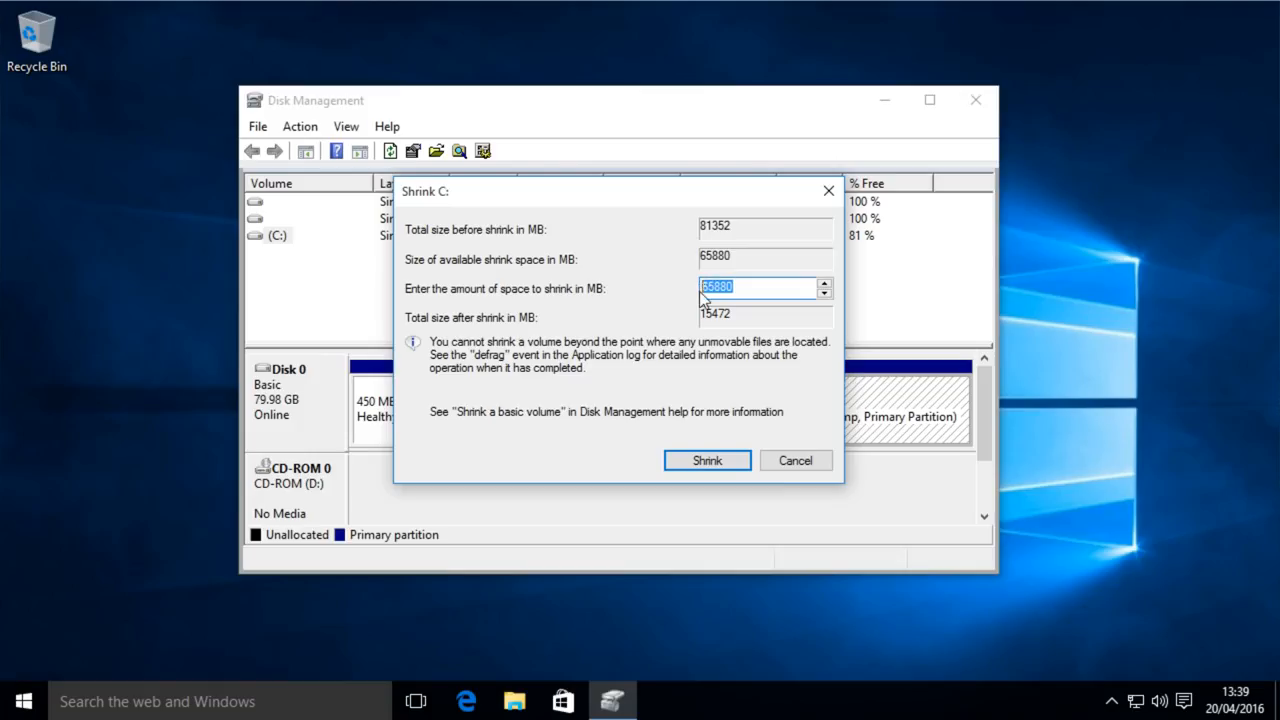
# - Replace the 65880 MB shrink amount with 20000 and shrink the C: volume
pyautogui.press('BackSpace')
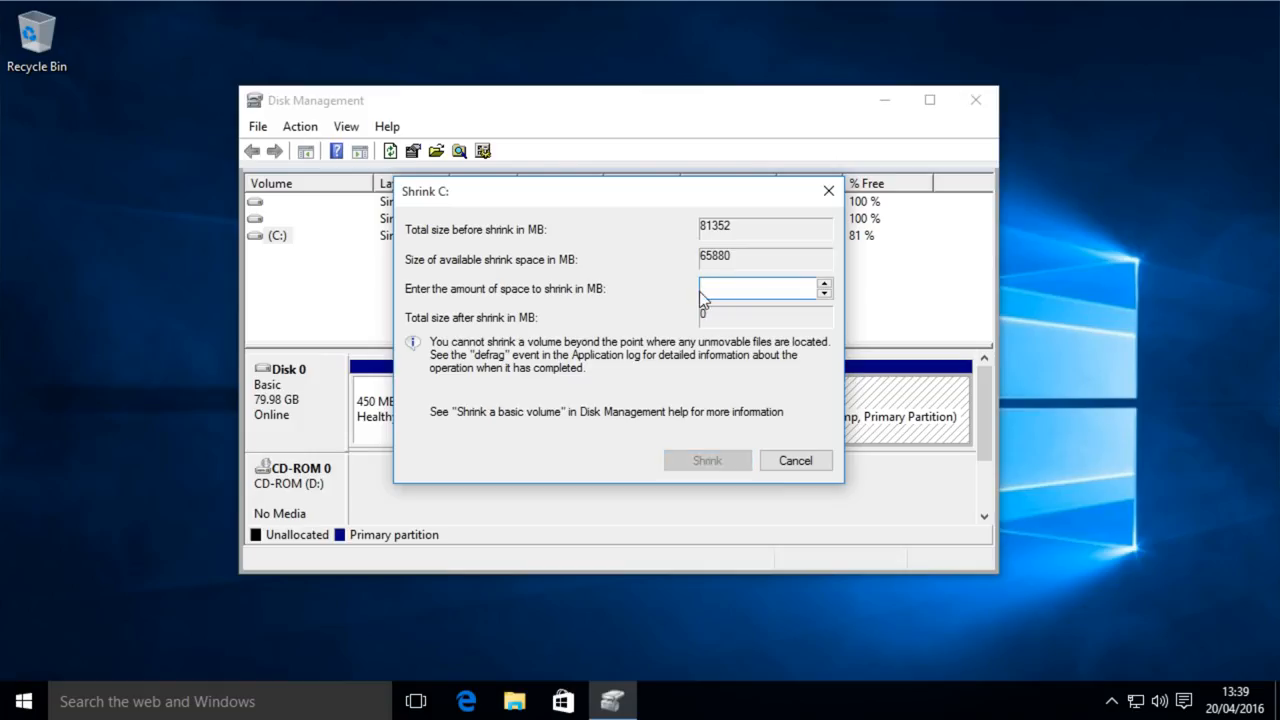
pyautogui.write('20000')
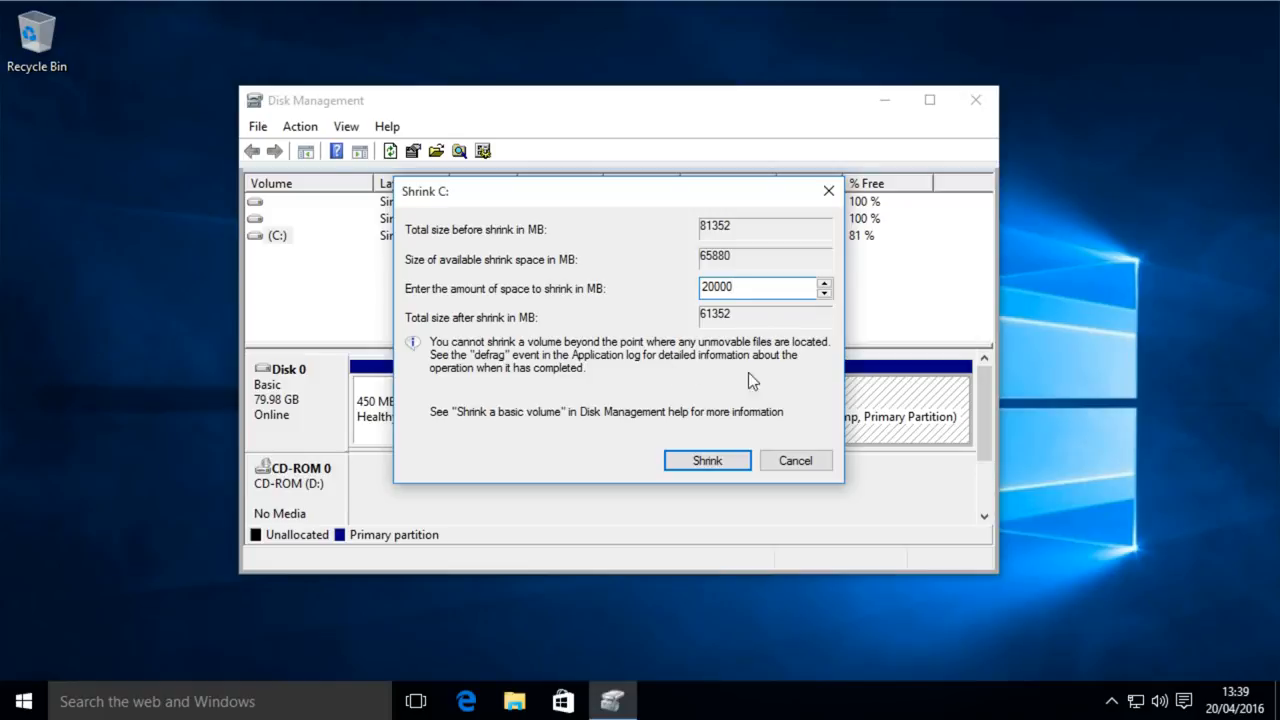
pyautogui.click(700, 465)
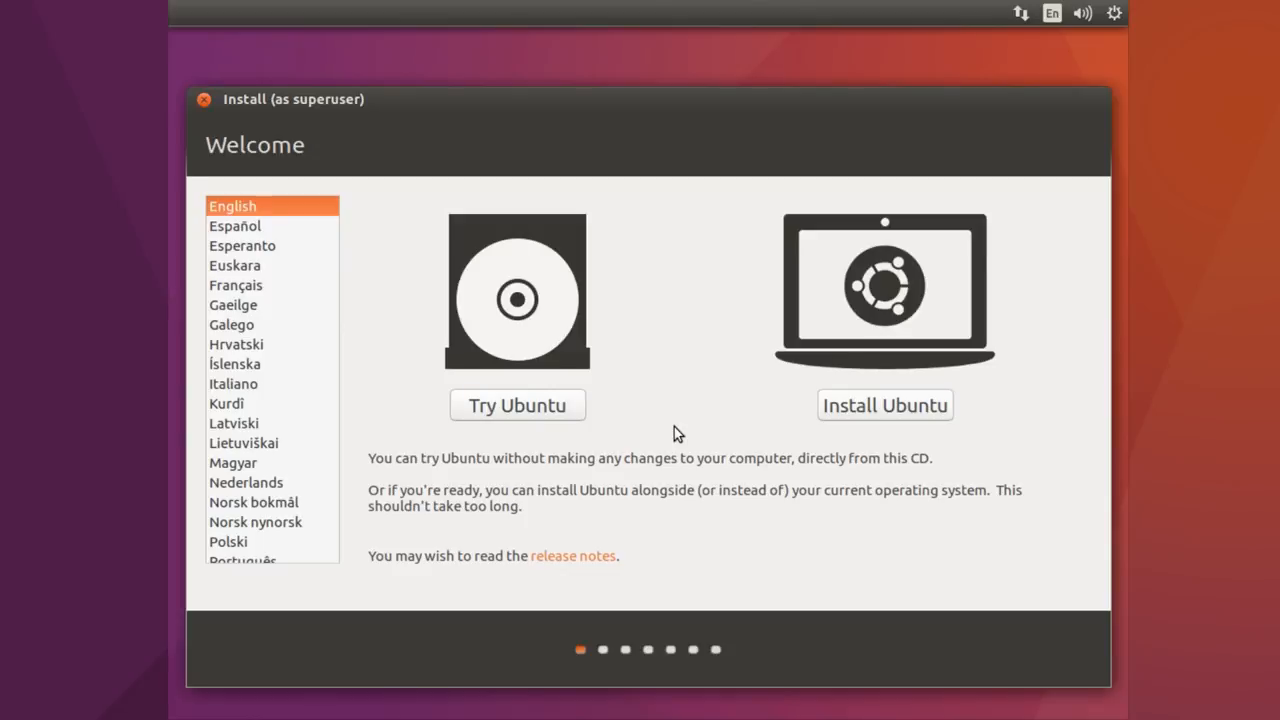
# - Begin installing Ubuntu with update downloads and third-party graphics, Wi-Fi and media software enabled
pyautogui.click(903, 418)
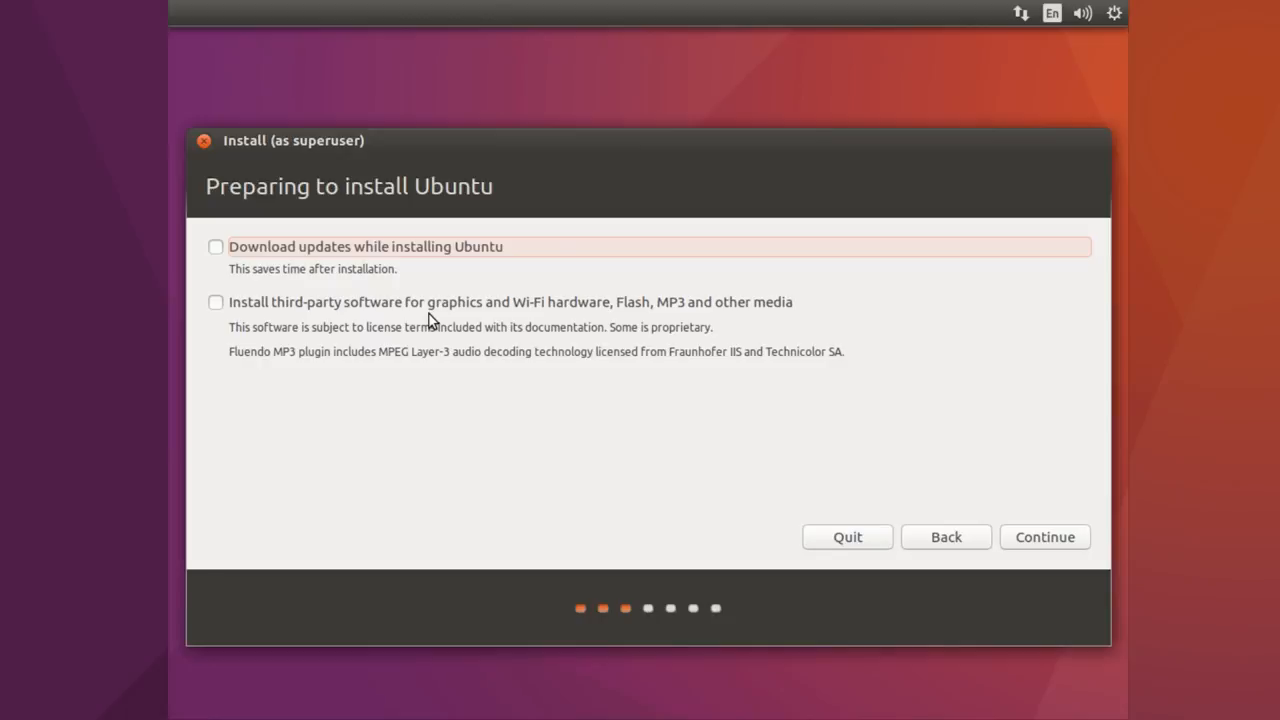
pyautogui.click(220, 304)
pyautogui.click(217, 249)
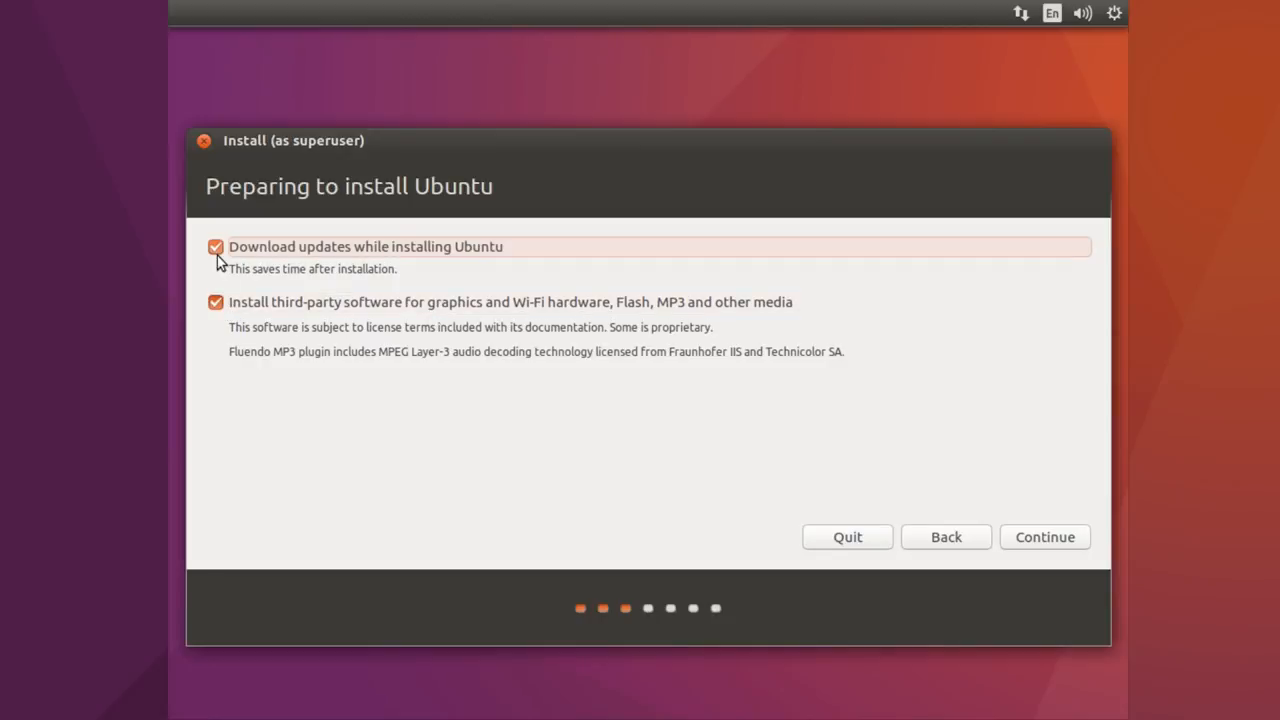
pyautogui.click(1027, 548)
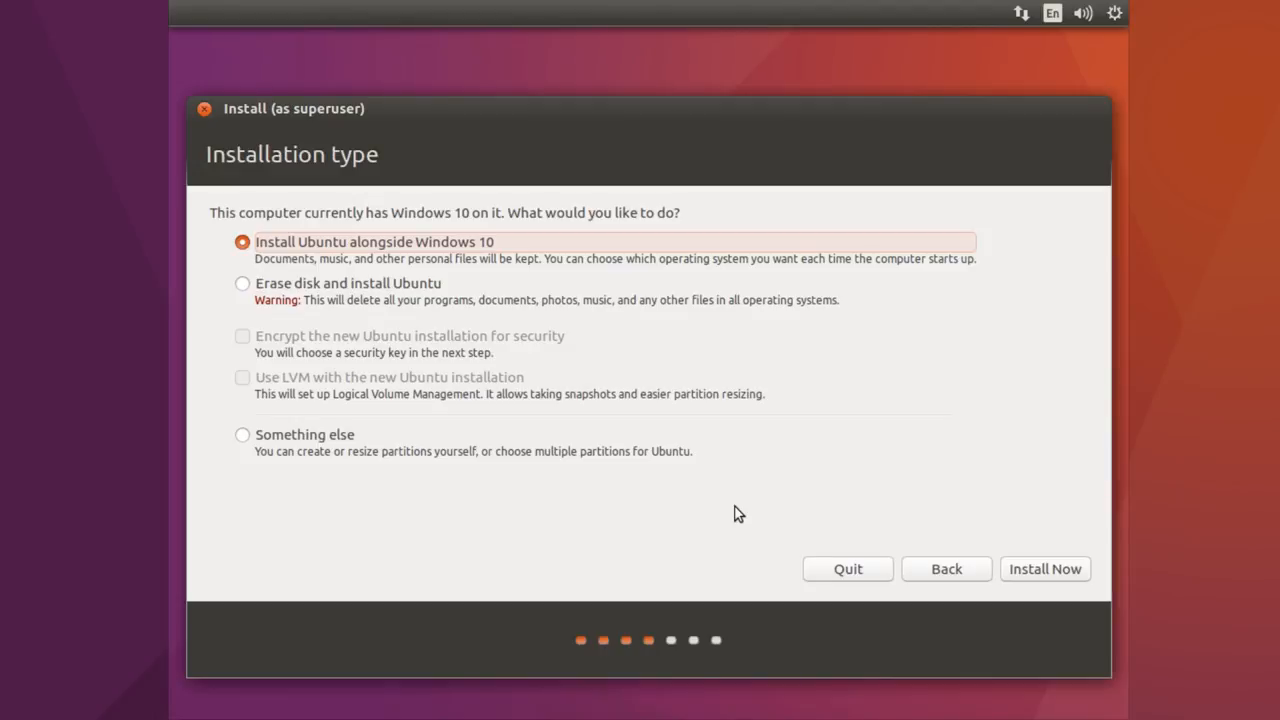
# - Choose 'Something else' to partition /dev/sda manually
pyautogui.click(279, 438)
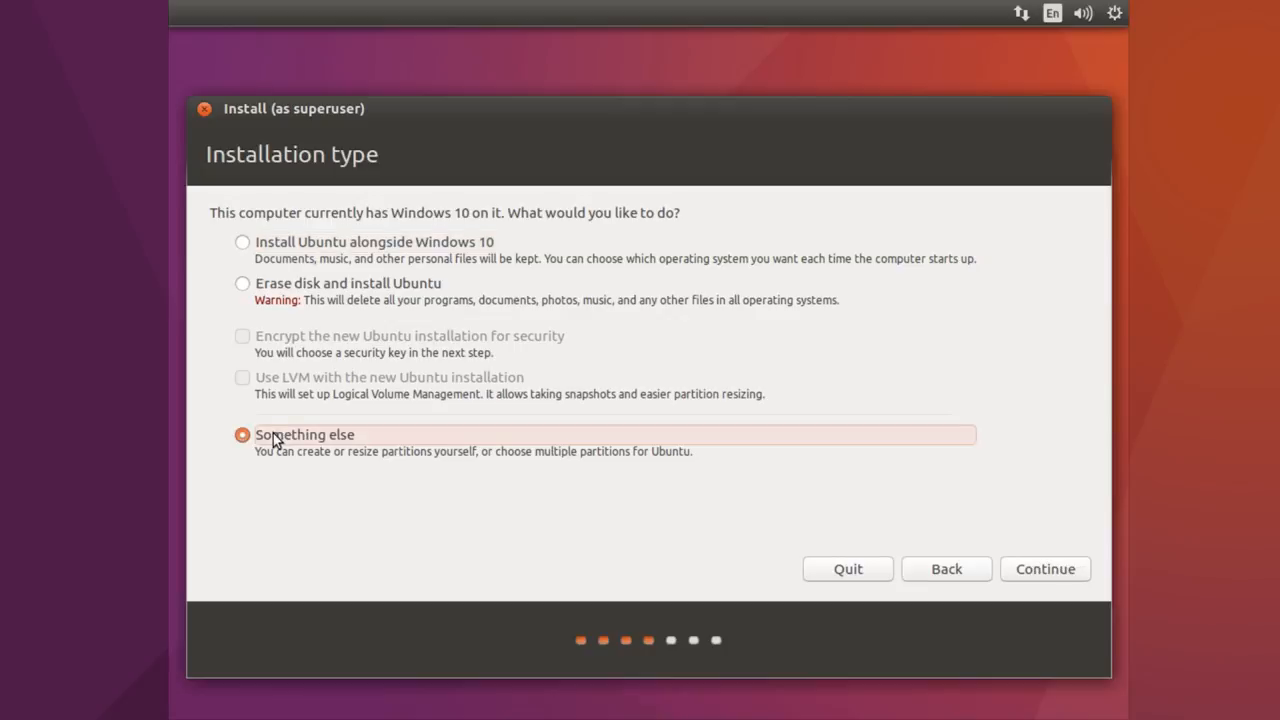
pyautogui.click(1045, 569)
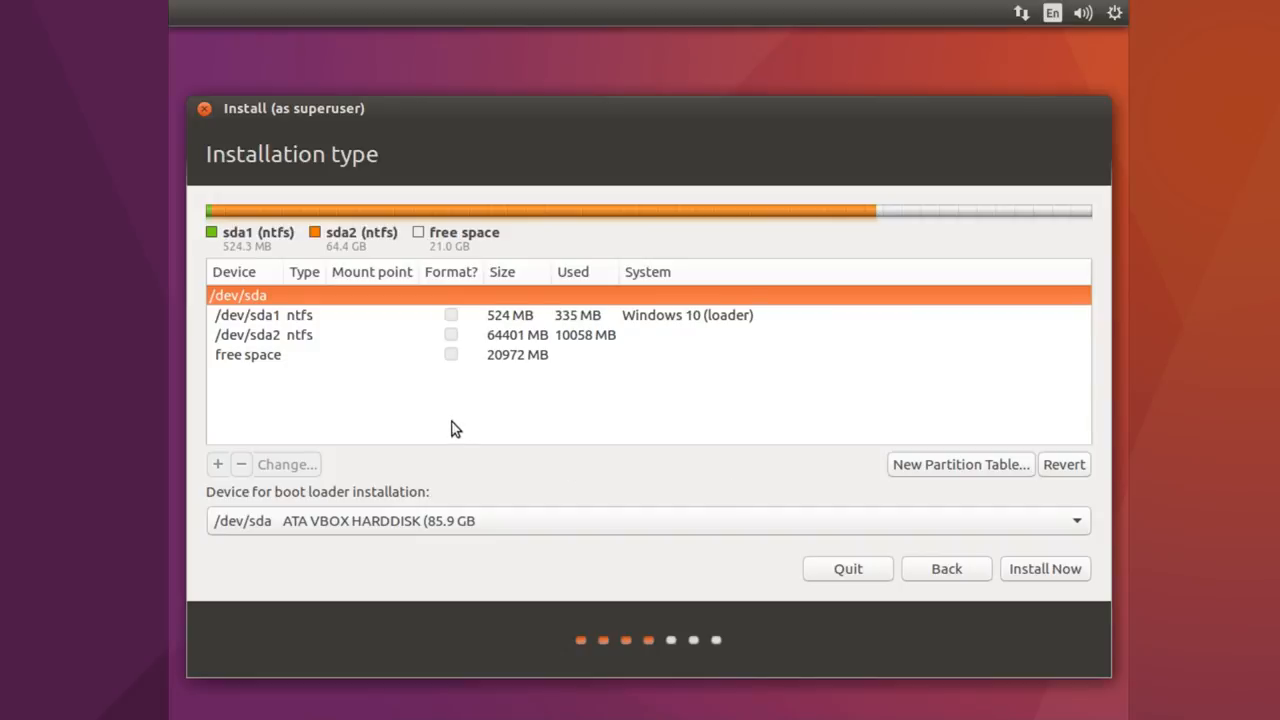
# - Create a 2000 MB primary swap partition from the 20972 MB free space
pyautogui.click(239, 356)
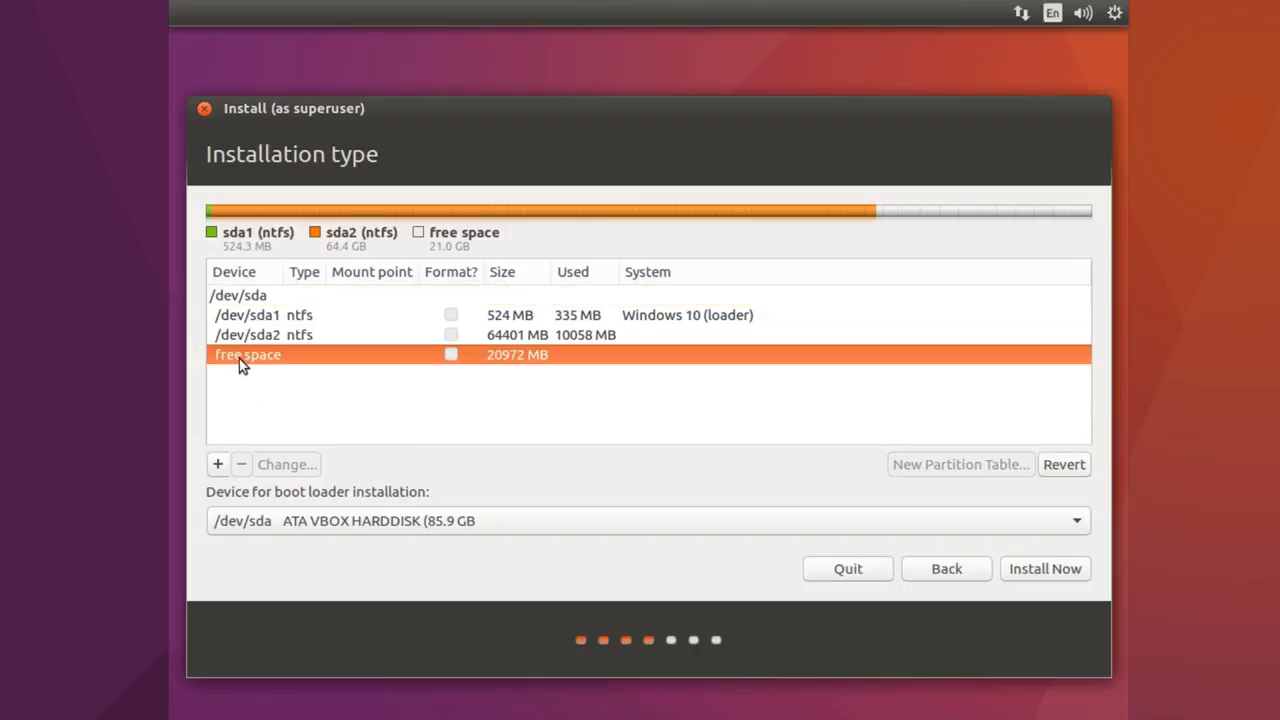
pyautogui.click(216, 466)
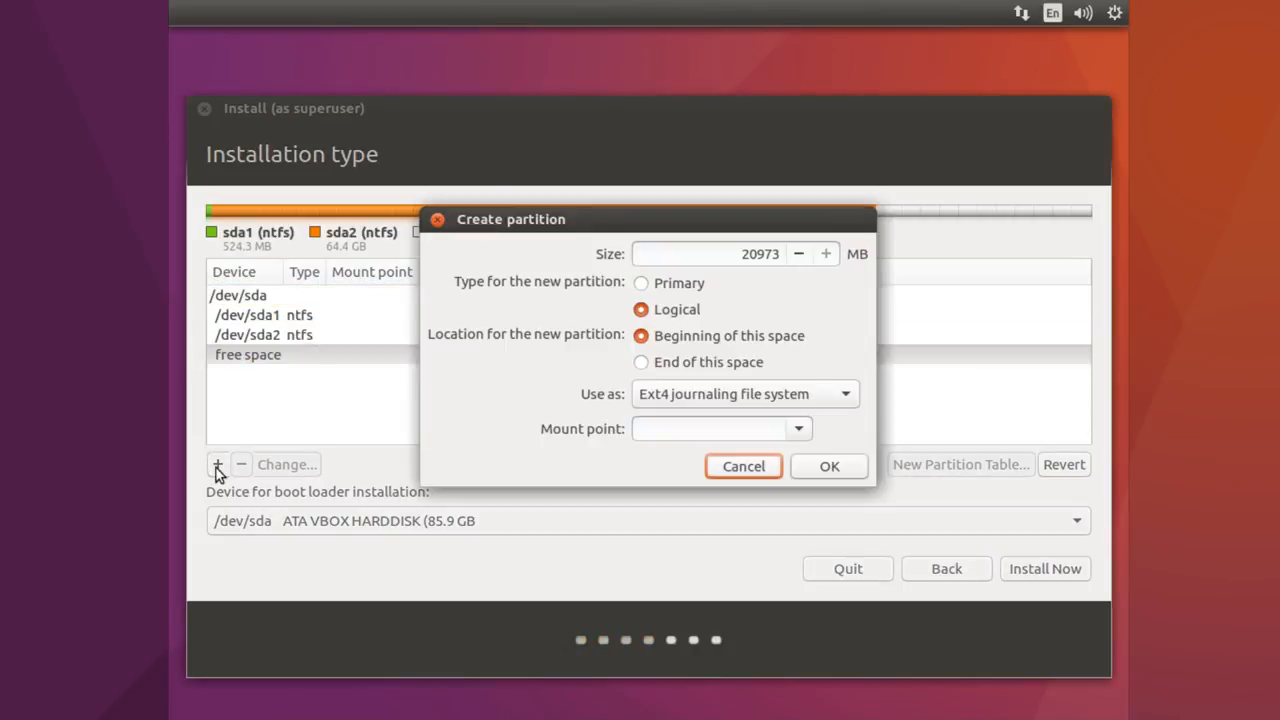
pyautogui.click(642, 284)
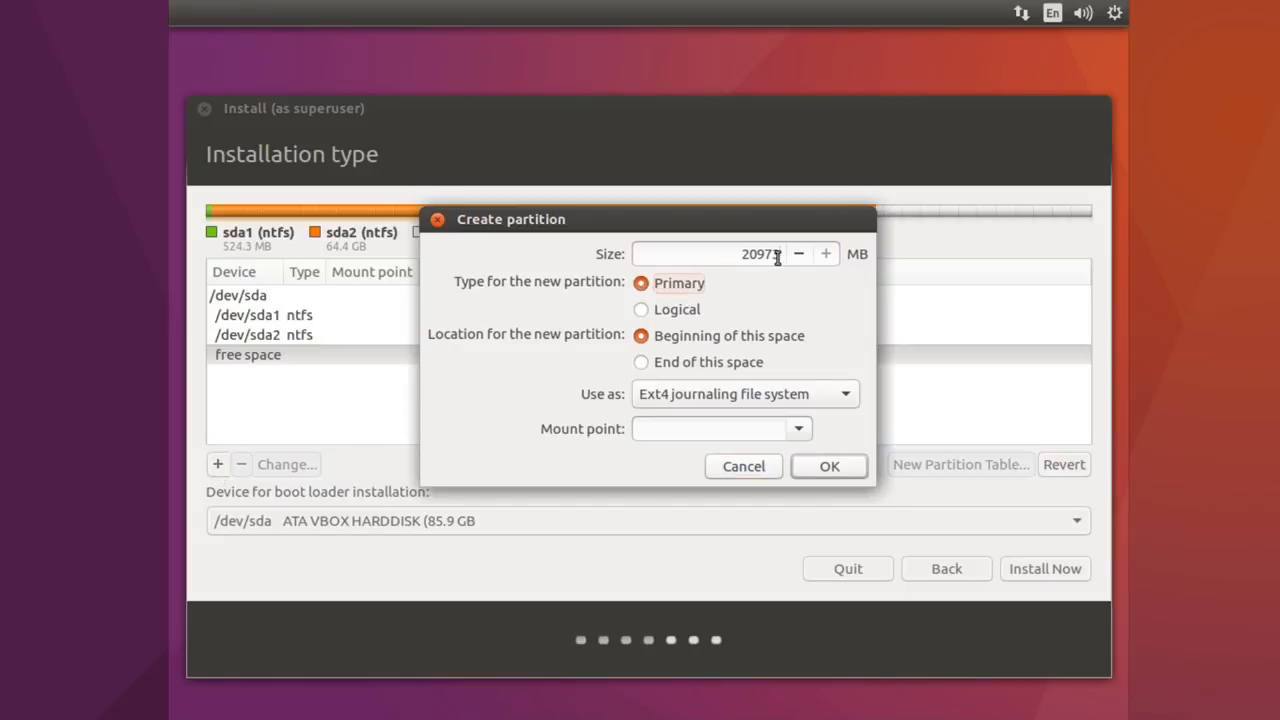
pyautogui.moveTo(778, 256); pyautogui.dragTo(742, 256)
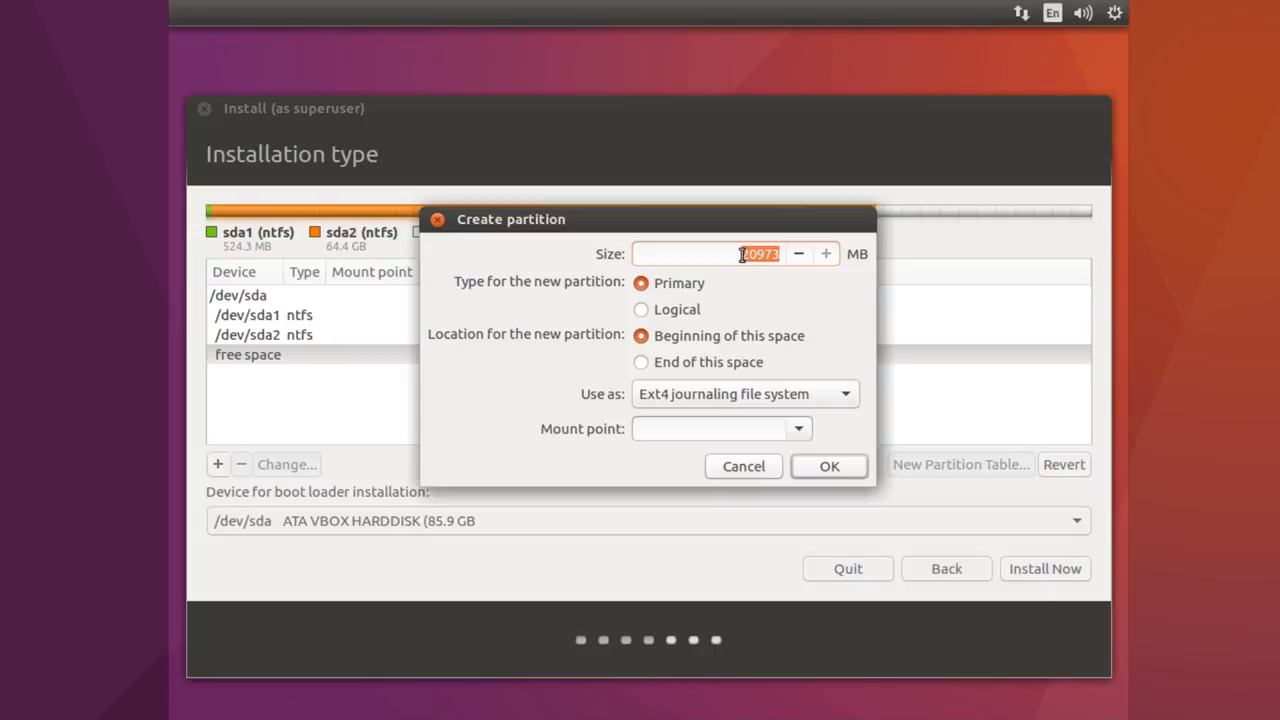
pyautogui.press('BackSpace')
pyautogui.write('2000')
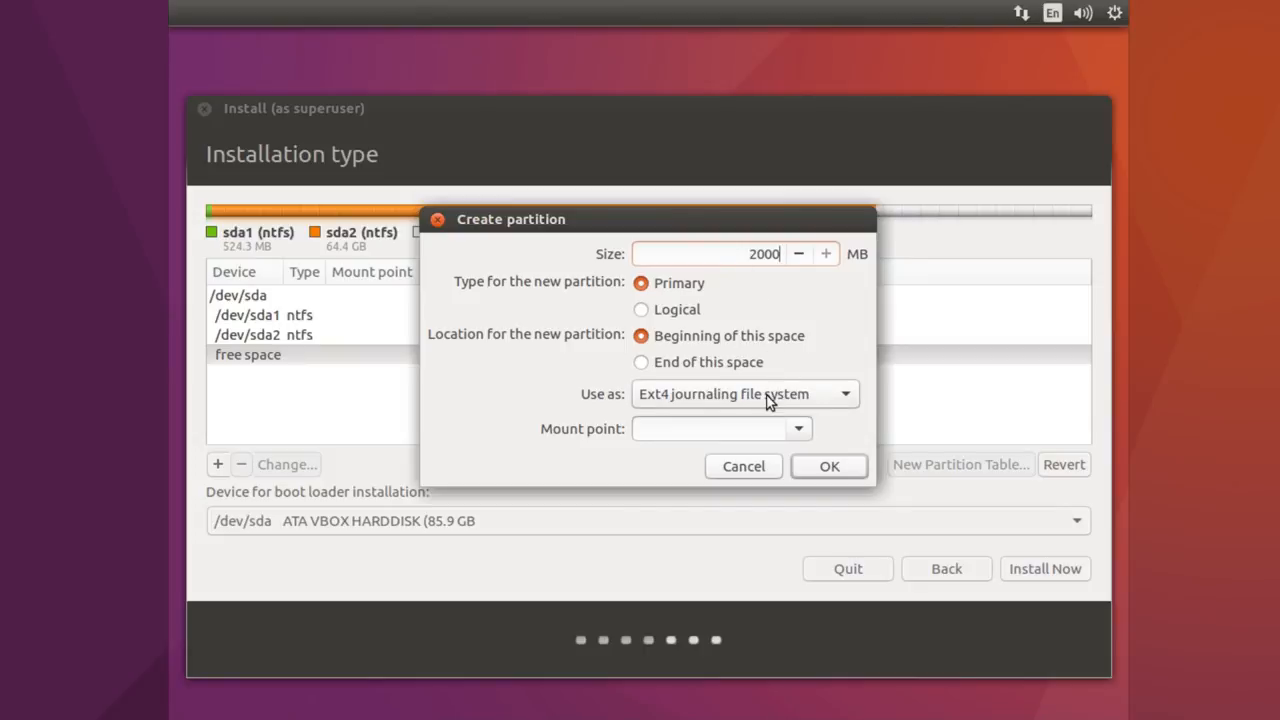
pyautogui.click(695, 400)
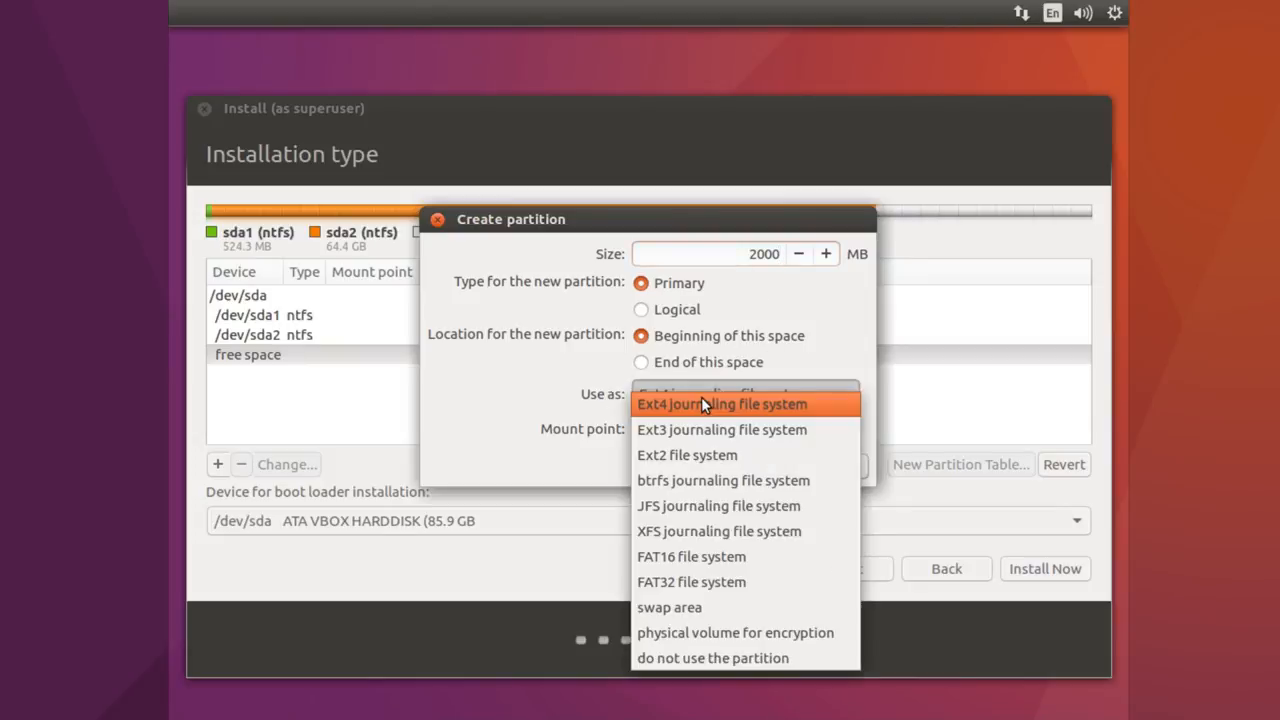
pyautogui.click(676, 614)
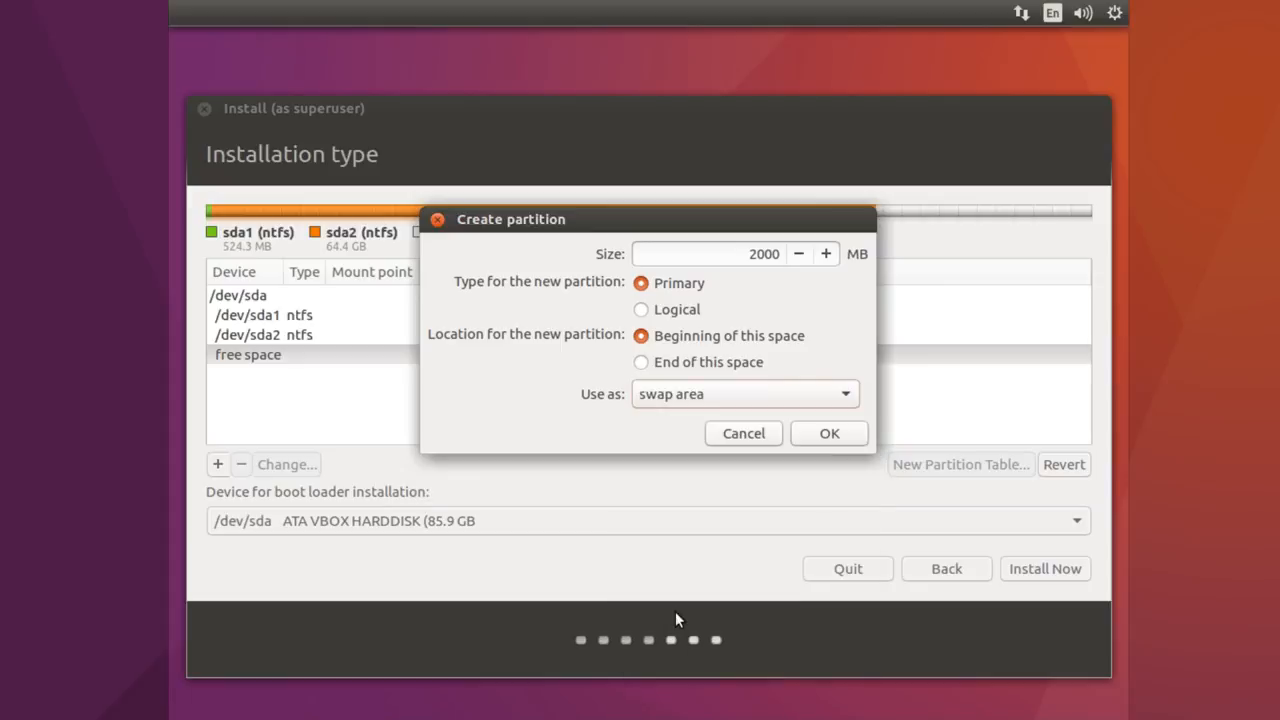
pyautogui.click(829, 438)
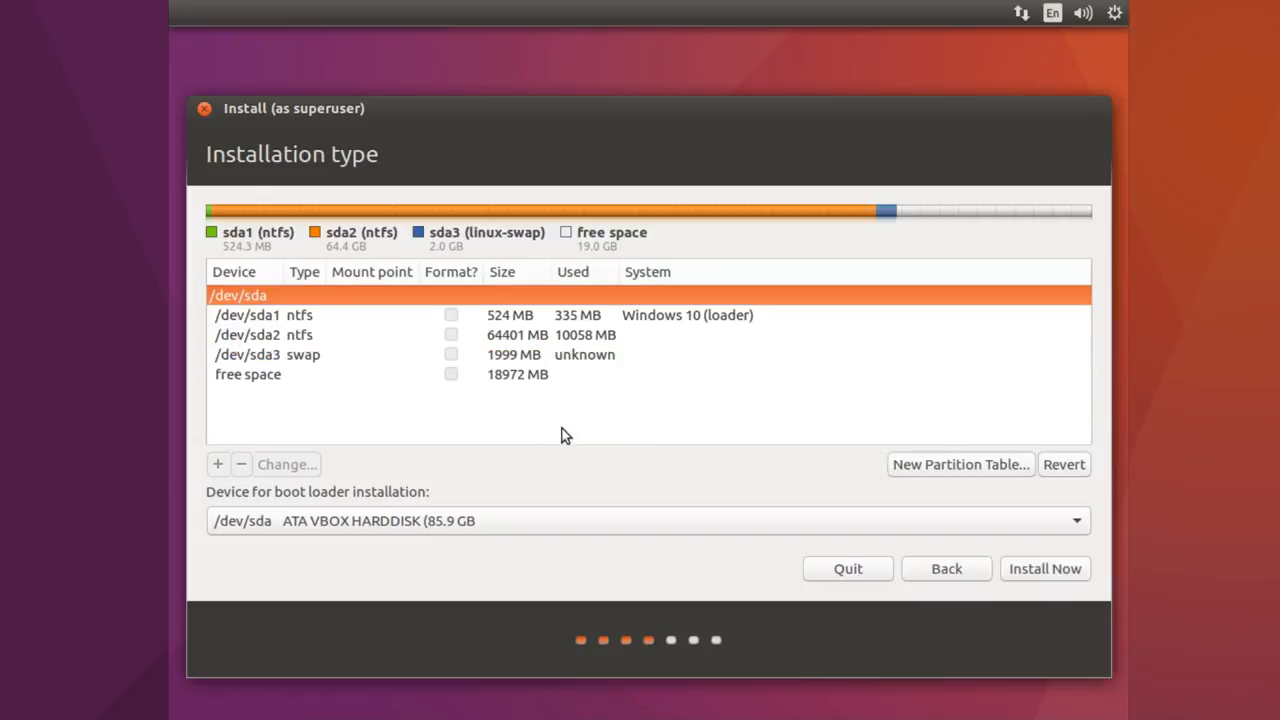
# - Create a primary ext4 partition mounted at / from the remaining free space
pyautogui.click(255, 381)
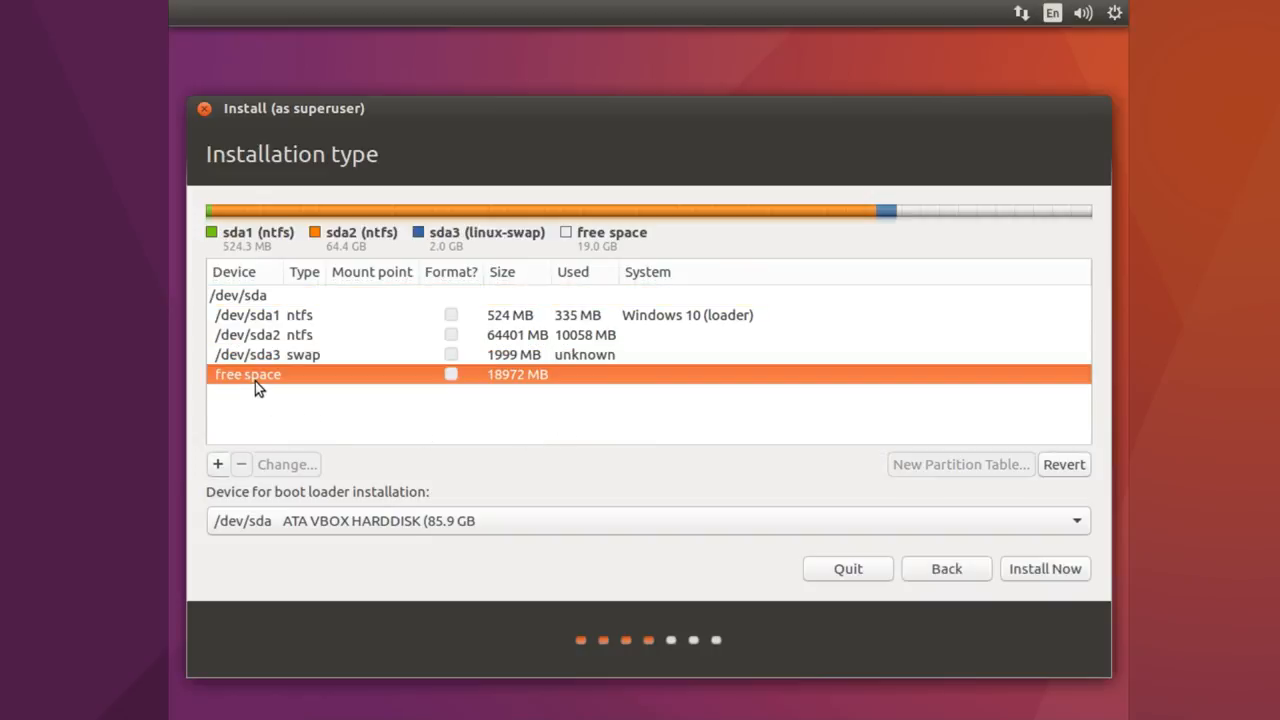
pyautogui.click(218, 465)
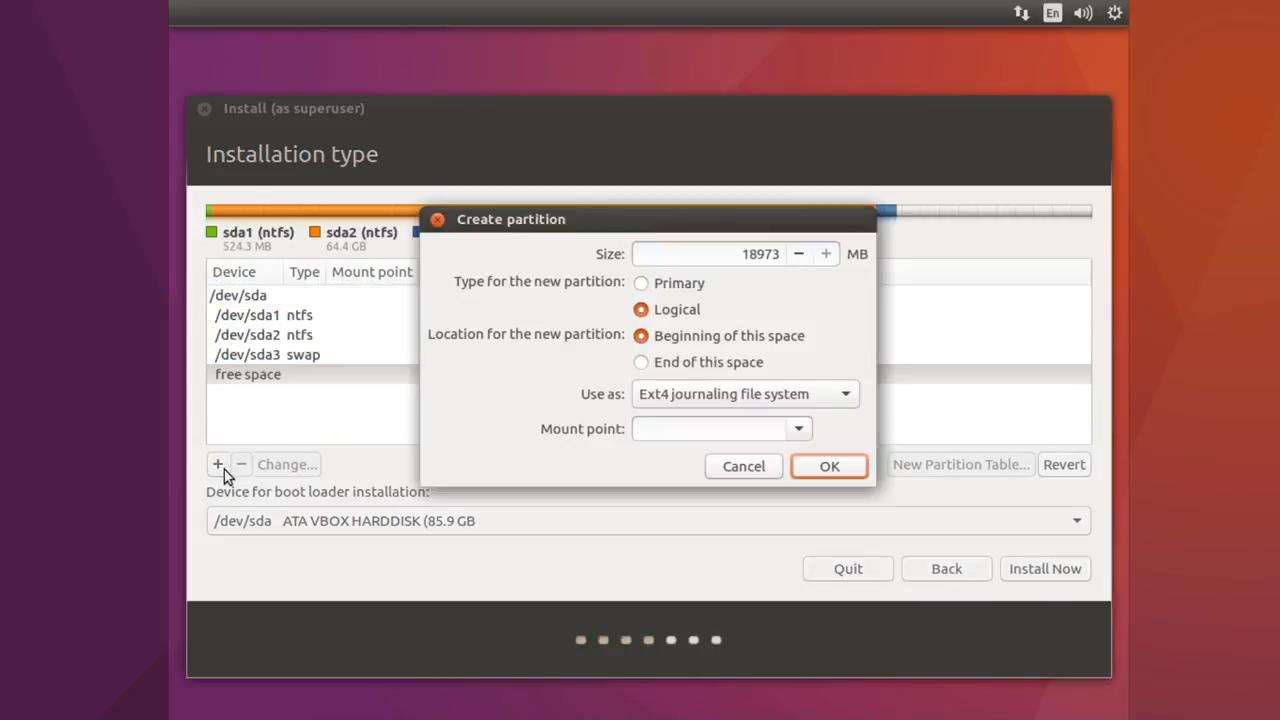
pyautogui.click(656, 285)
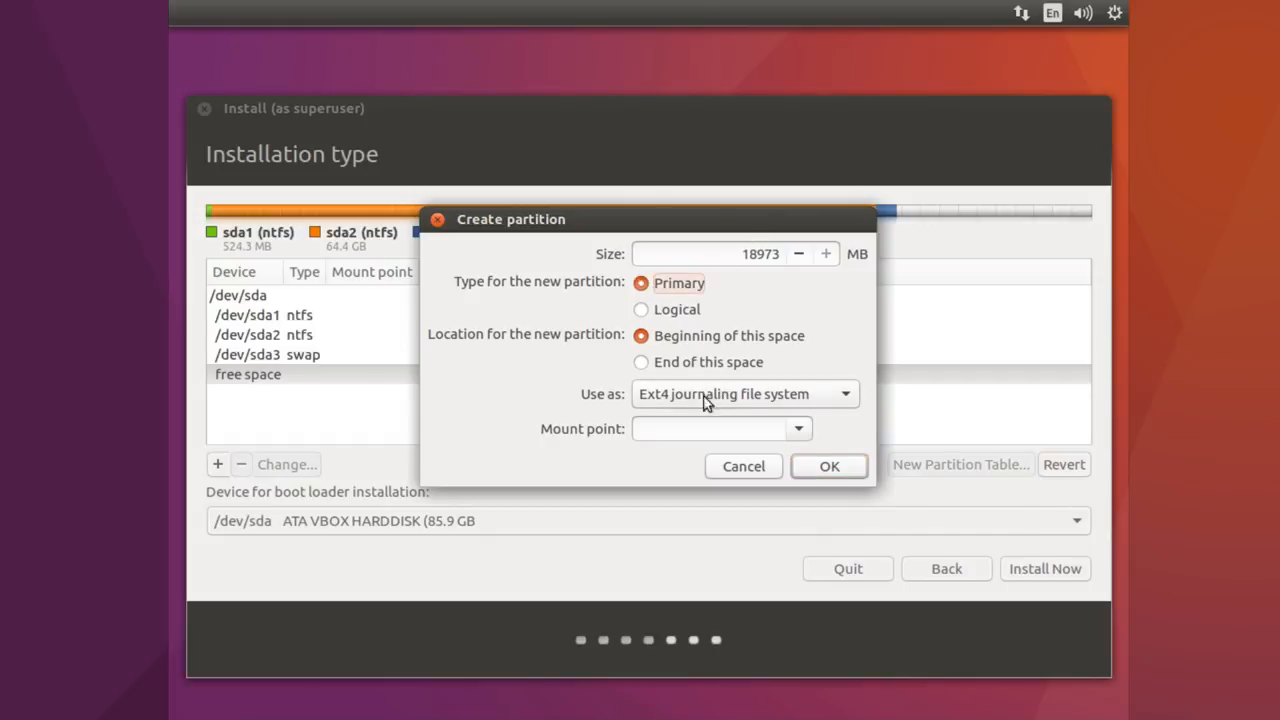
pyautogui.click(797, 430)
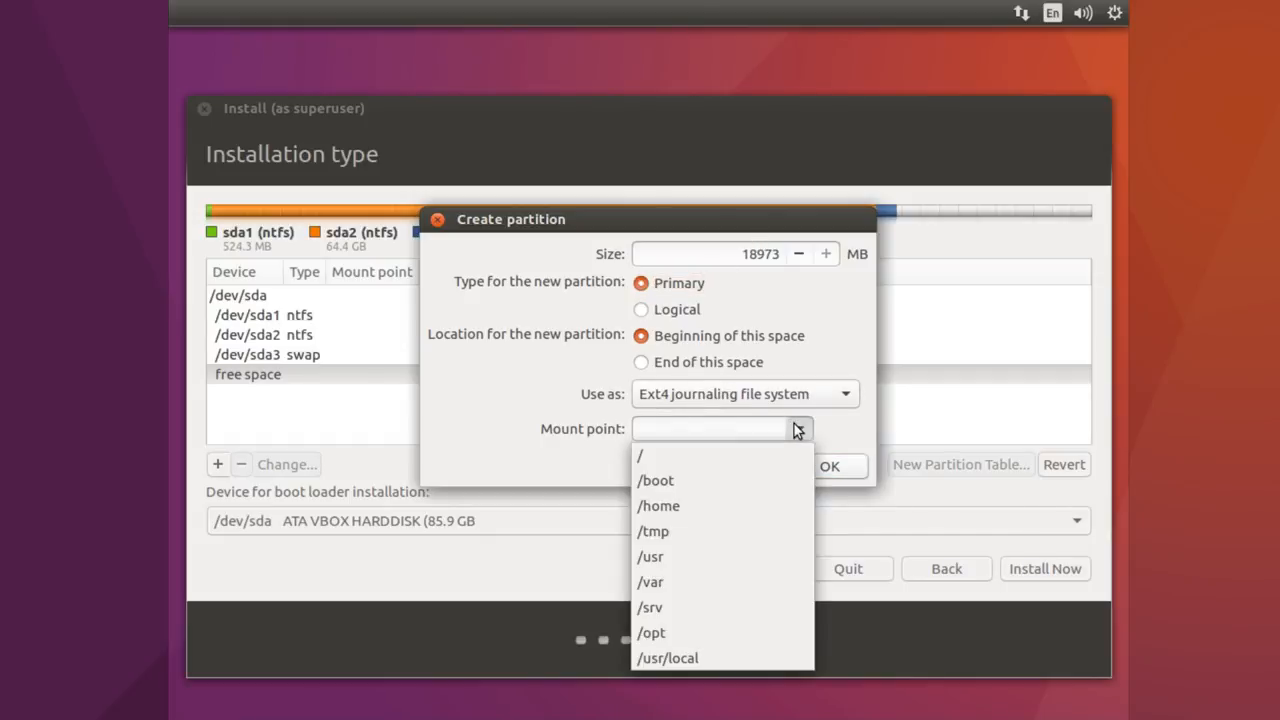
pyautogui.click(661, 466)
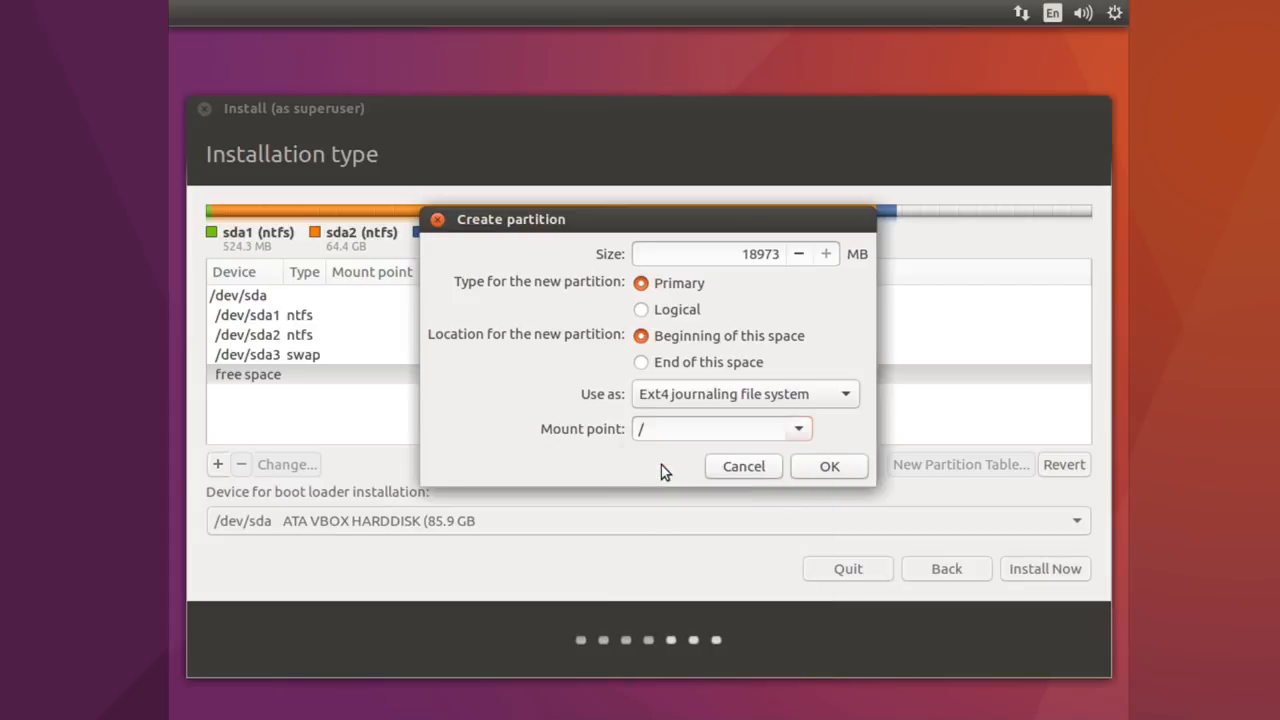
pyautogui.click(826, 468)
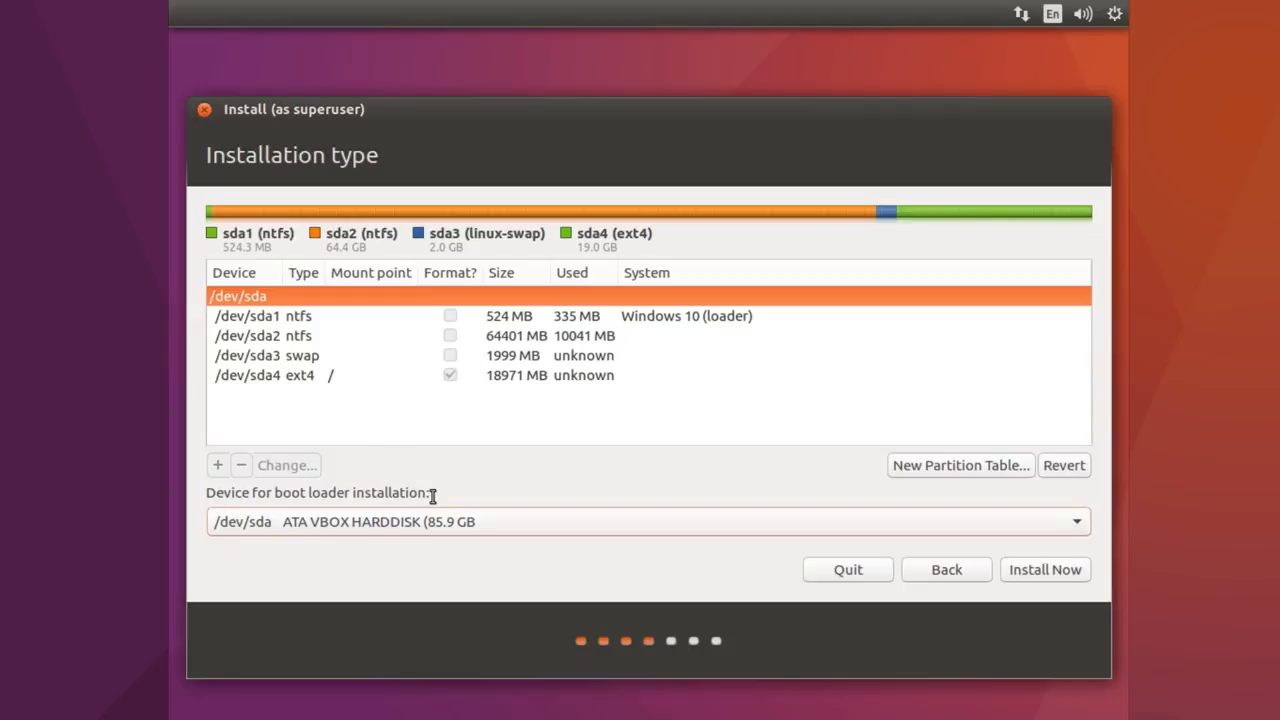
# - Keep the boot loader device on /dev/sda instead of /dev/sda2 and start Install Now
pyautogui.click(509, 526)
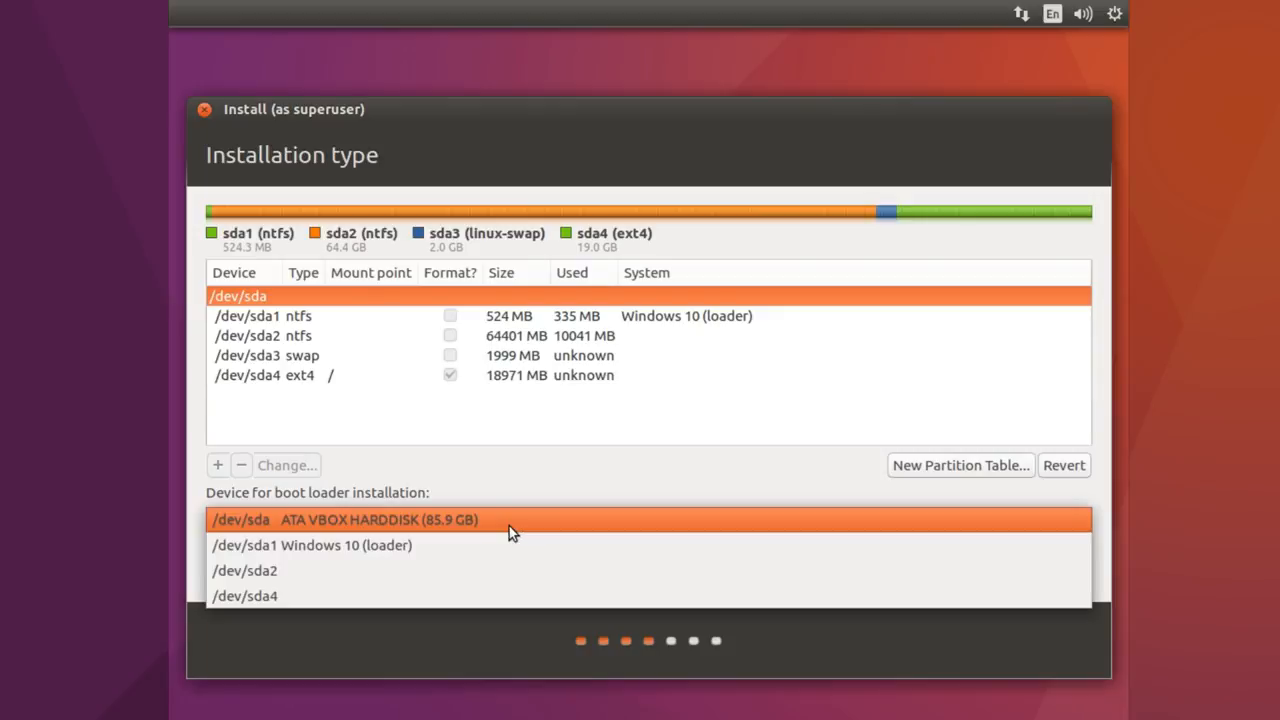
pyautogui.click(510, 566)
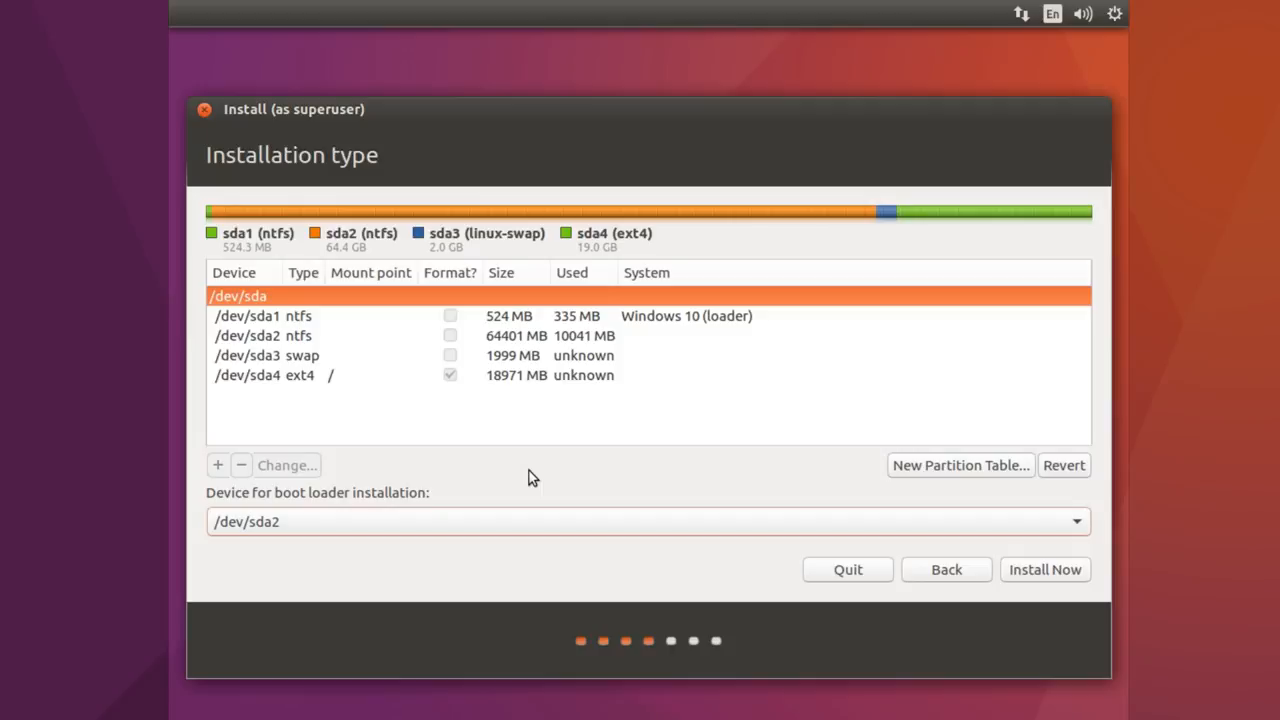
pyautogui.click(541, 520)
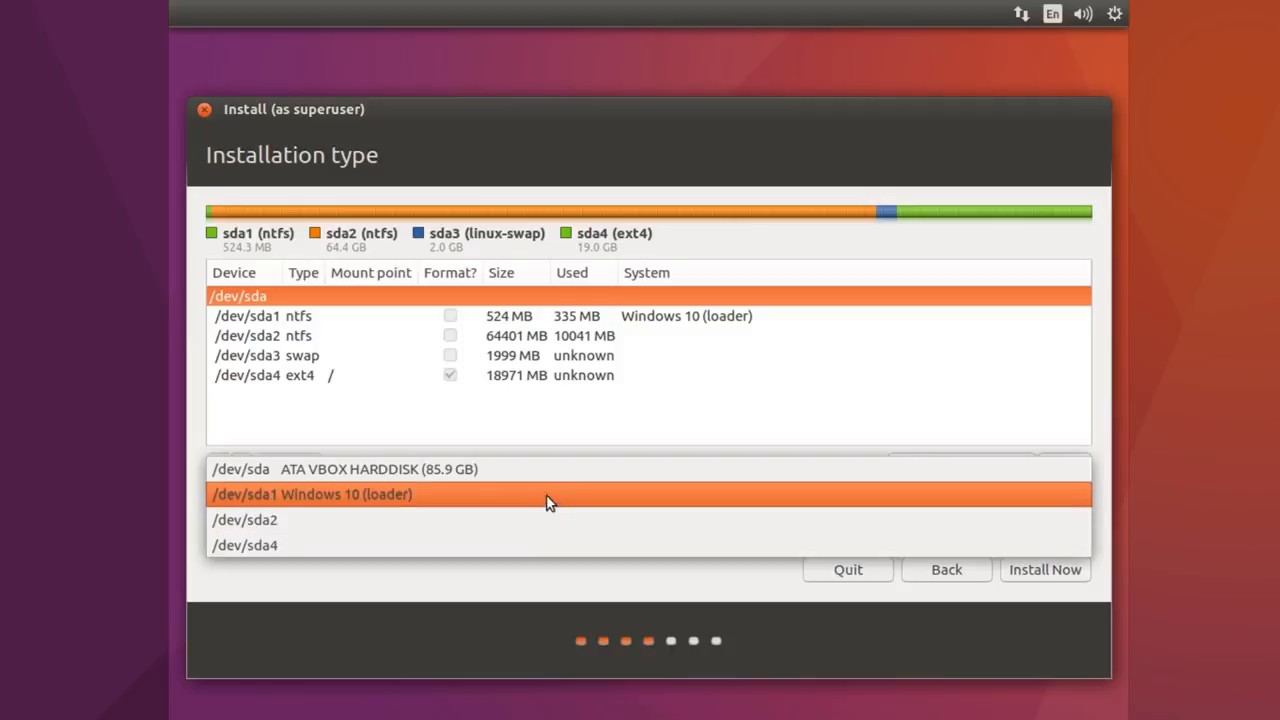
pyautogui.click(566, 481)
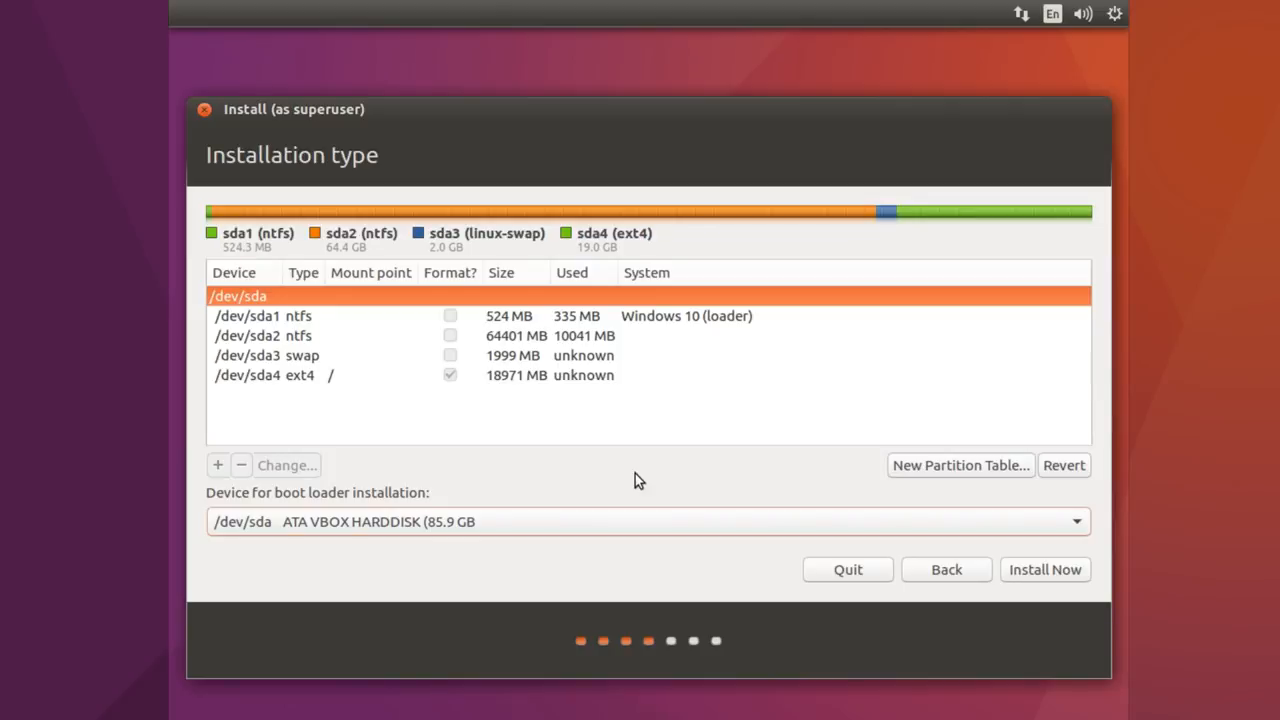
pyautogui.click(1064, 569)
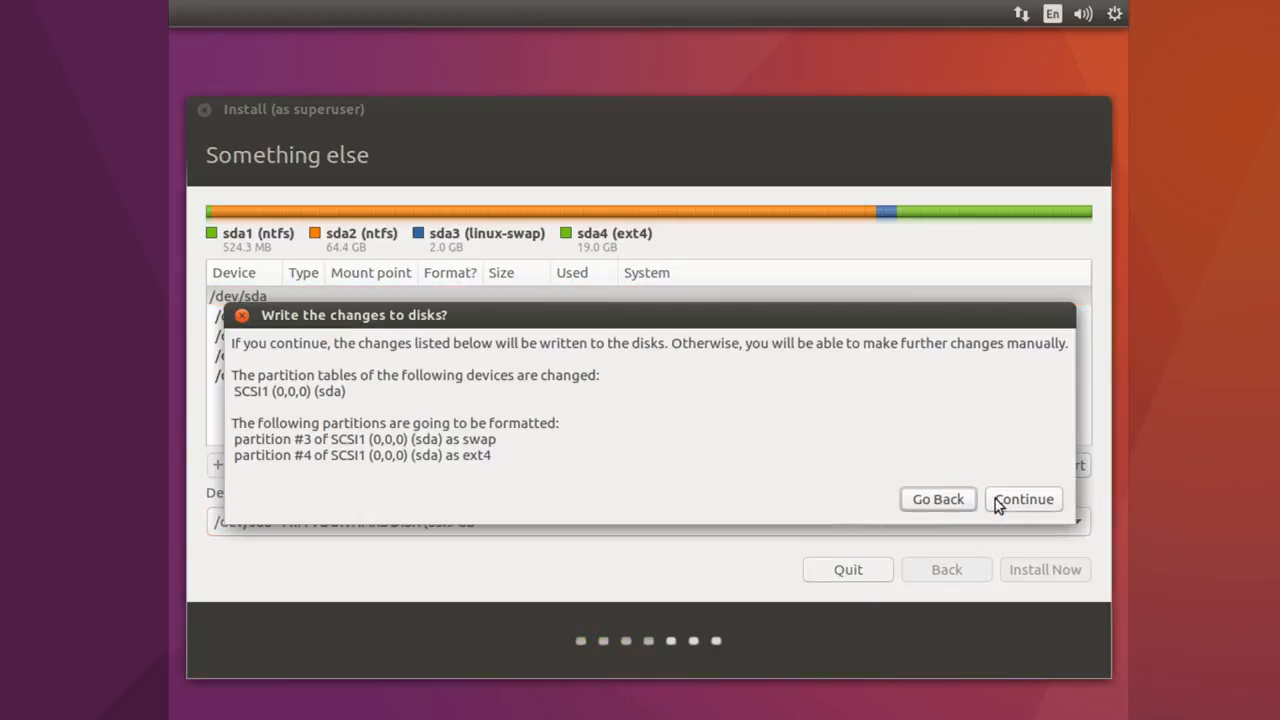
# - Confirm writing the disk changes and accept London time zone and English (UK) keyboard
pyautogui.click(1022, 499)
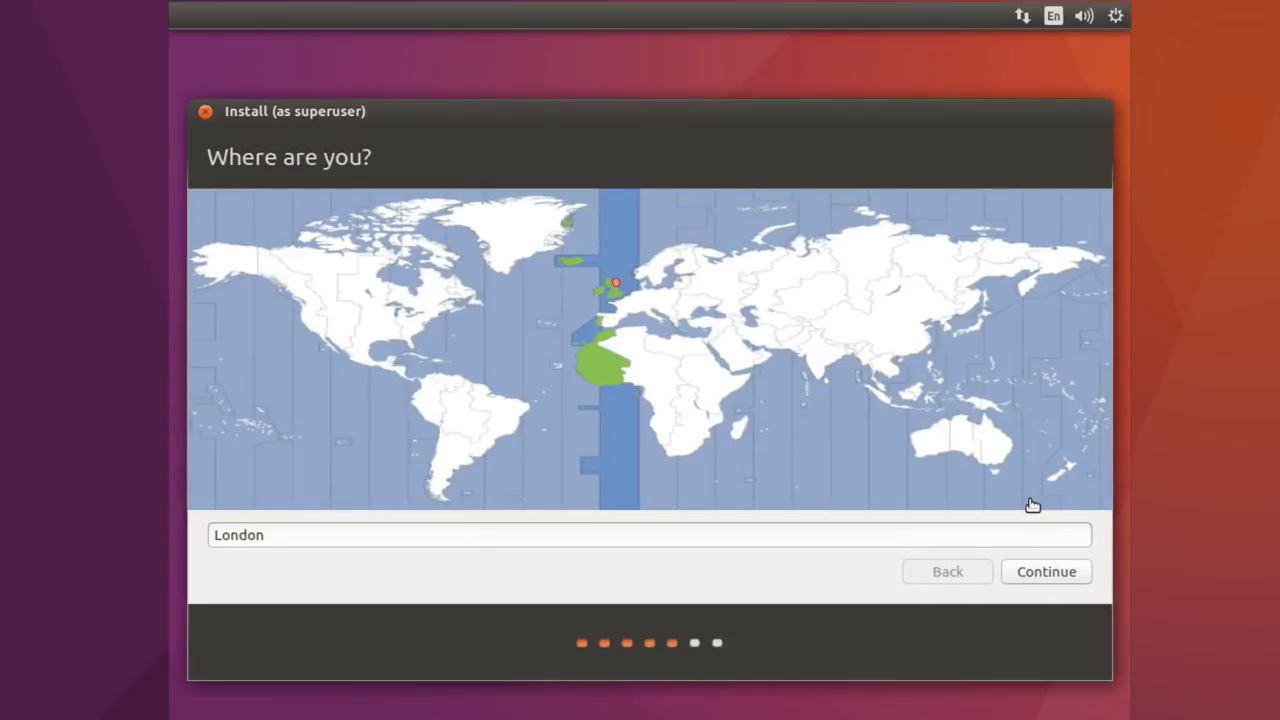
pyautogui.click(1036, 574)
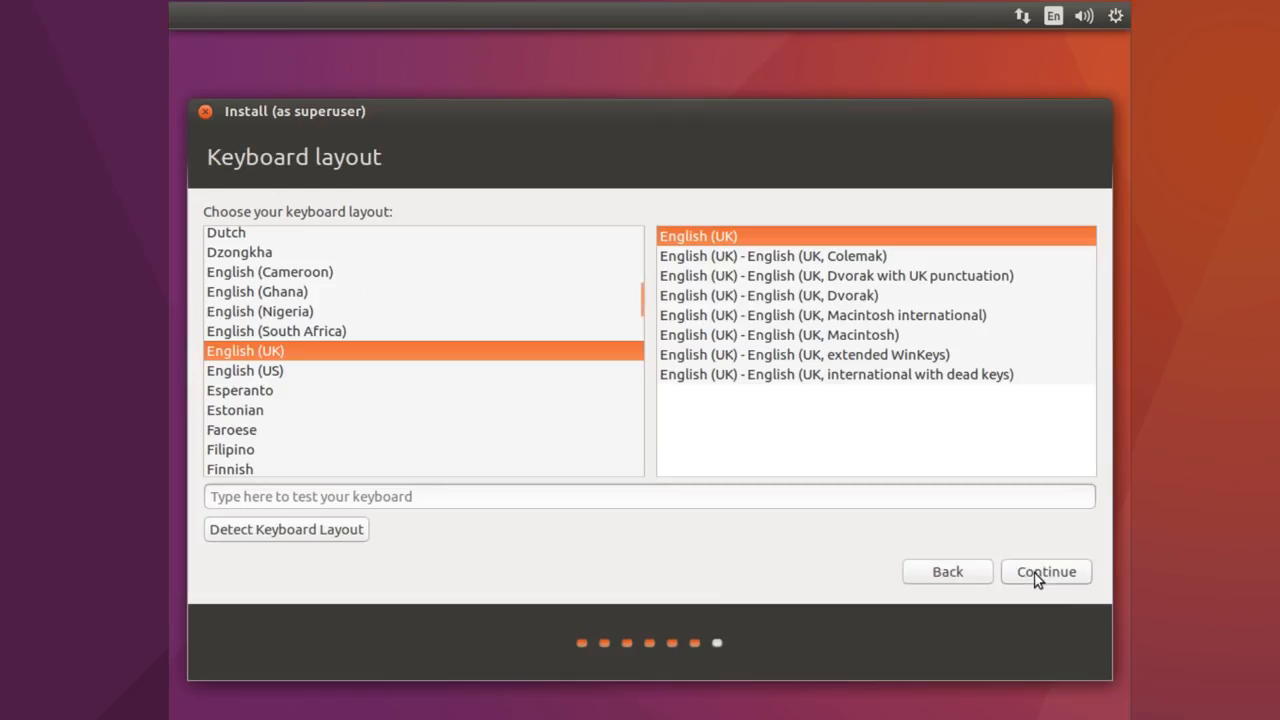
pyautogui.click(1036, 574)
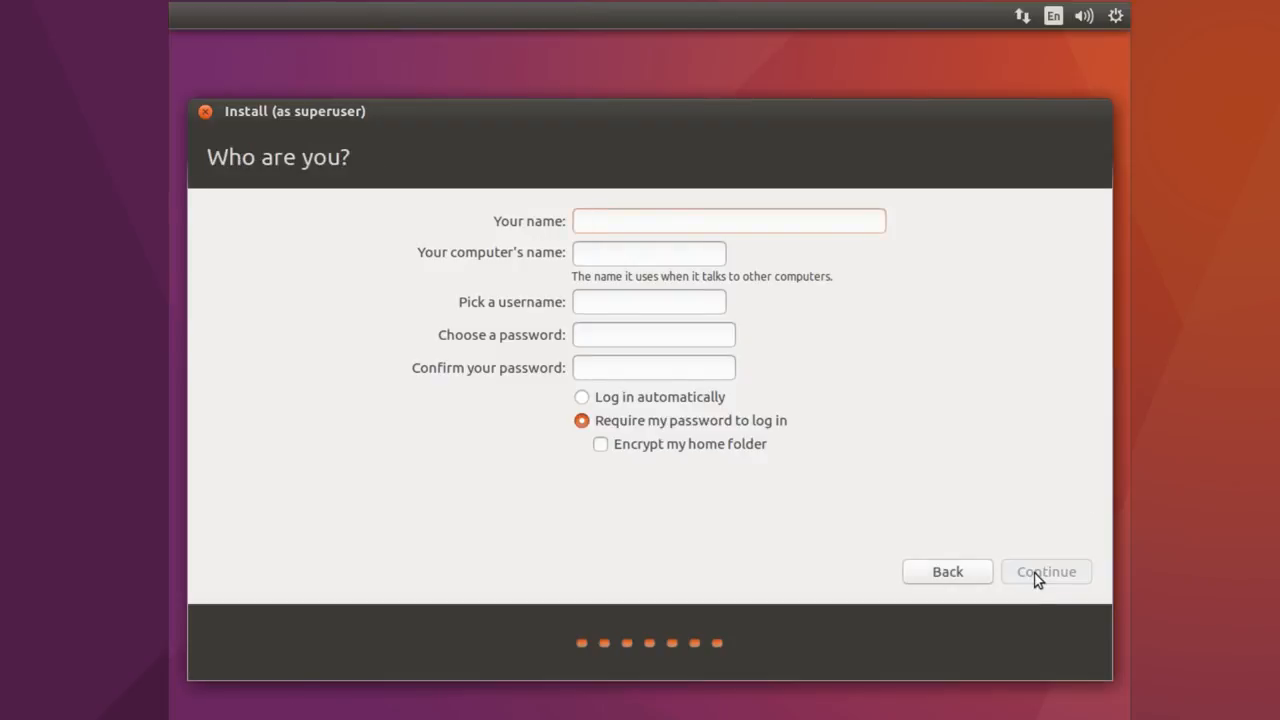
# - Fill in the user's name and account password, confirm the password, and begin copying files
pyautogui.write('stephen')
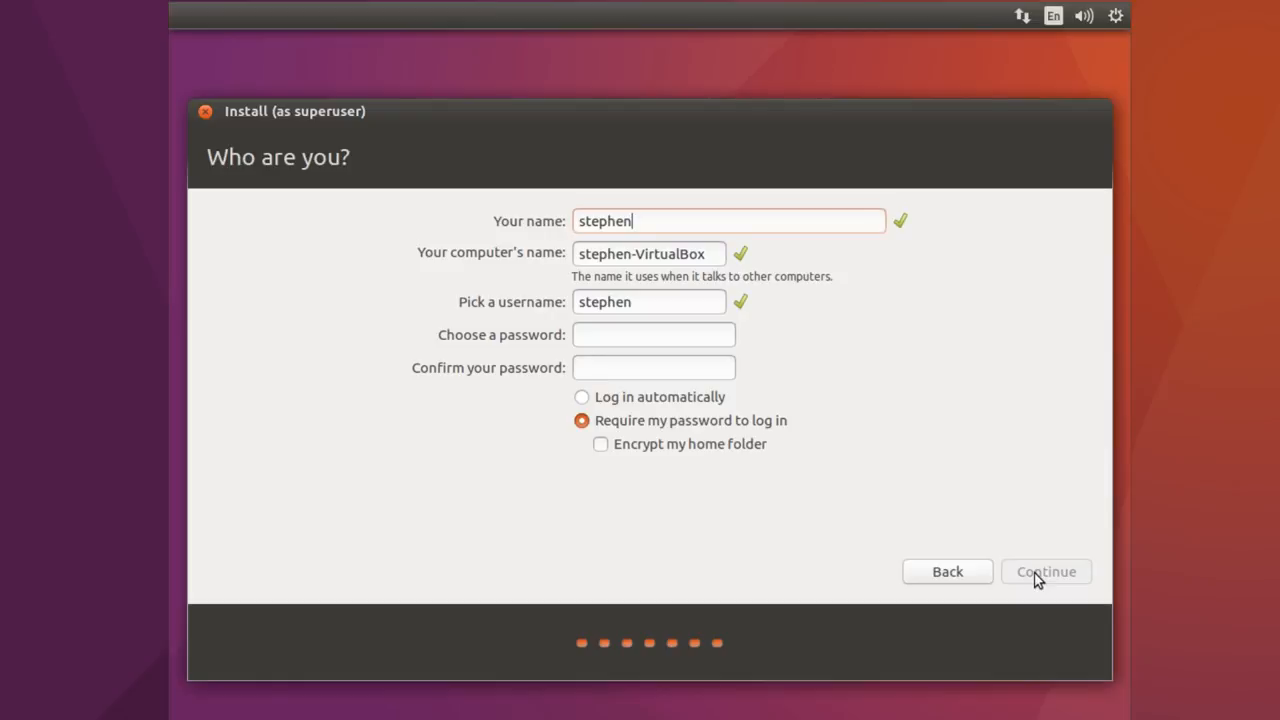
pyautogui.click(665, 340)
pyautogui.write('123')
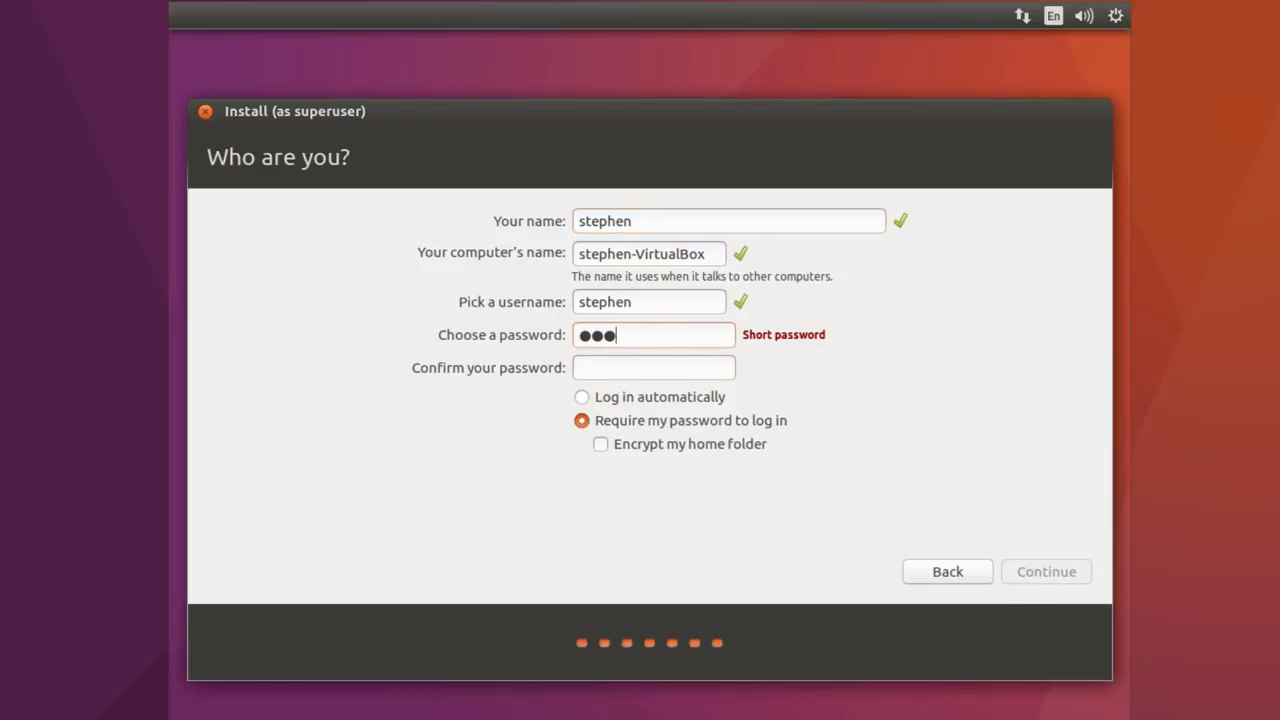
pyautogui.press('Tab')
pyautogui.write('123')
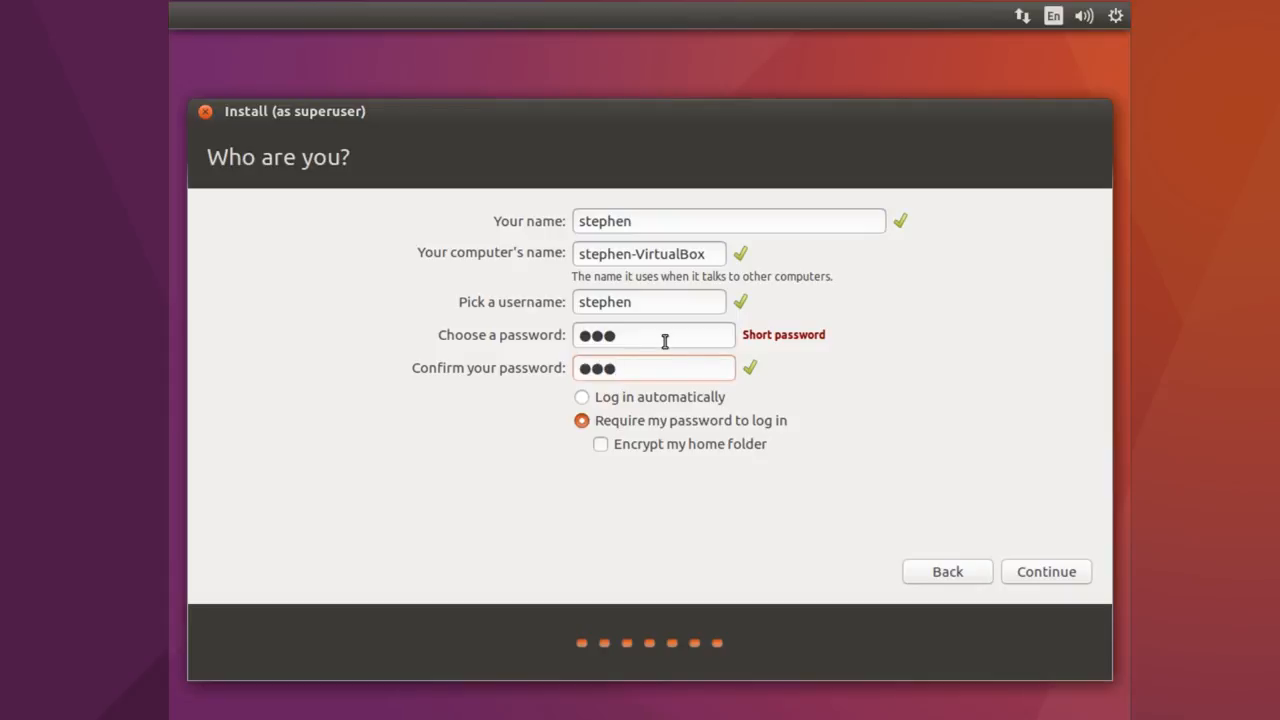
pyautogui.click(1042, 571)
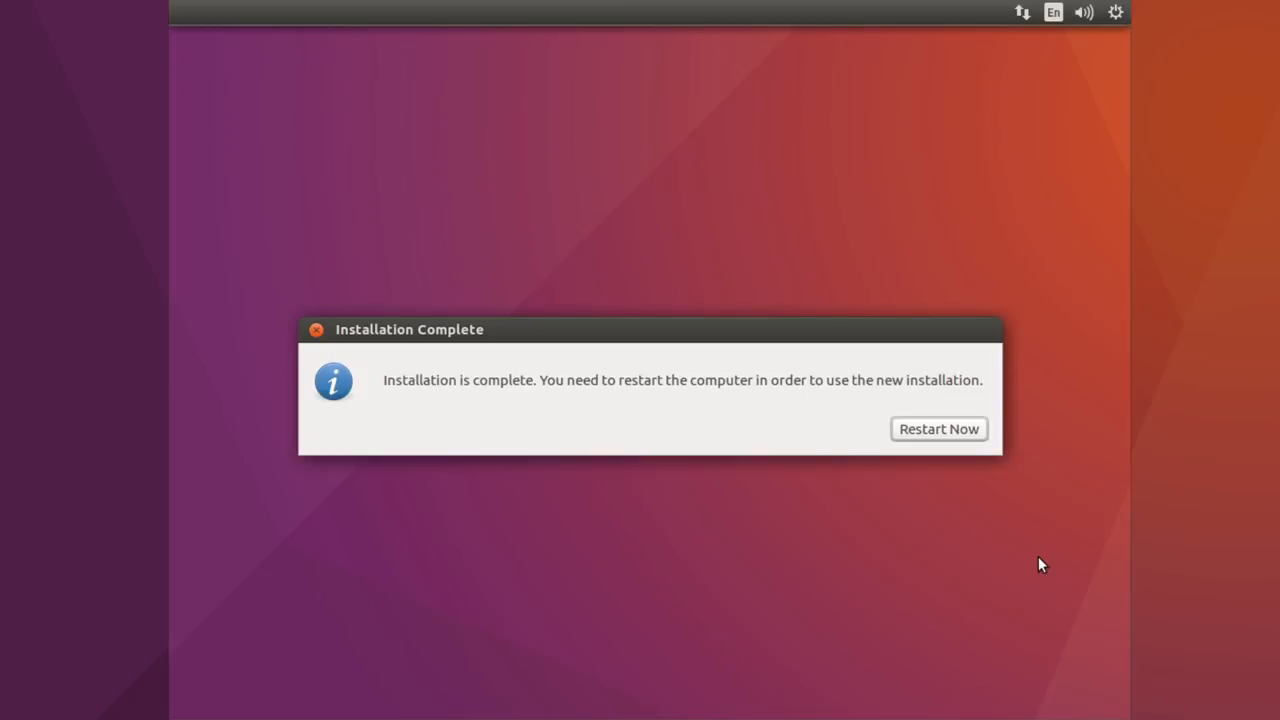
# - Restart into the new installation and confirm GRUB offers both Windows 10 and Ubuntu
pyautogui.click(933, 431)
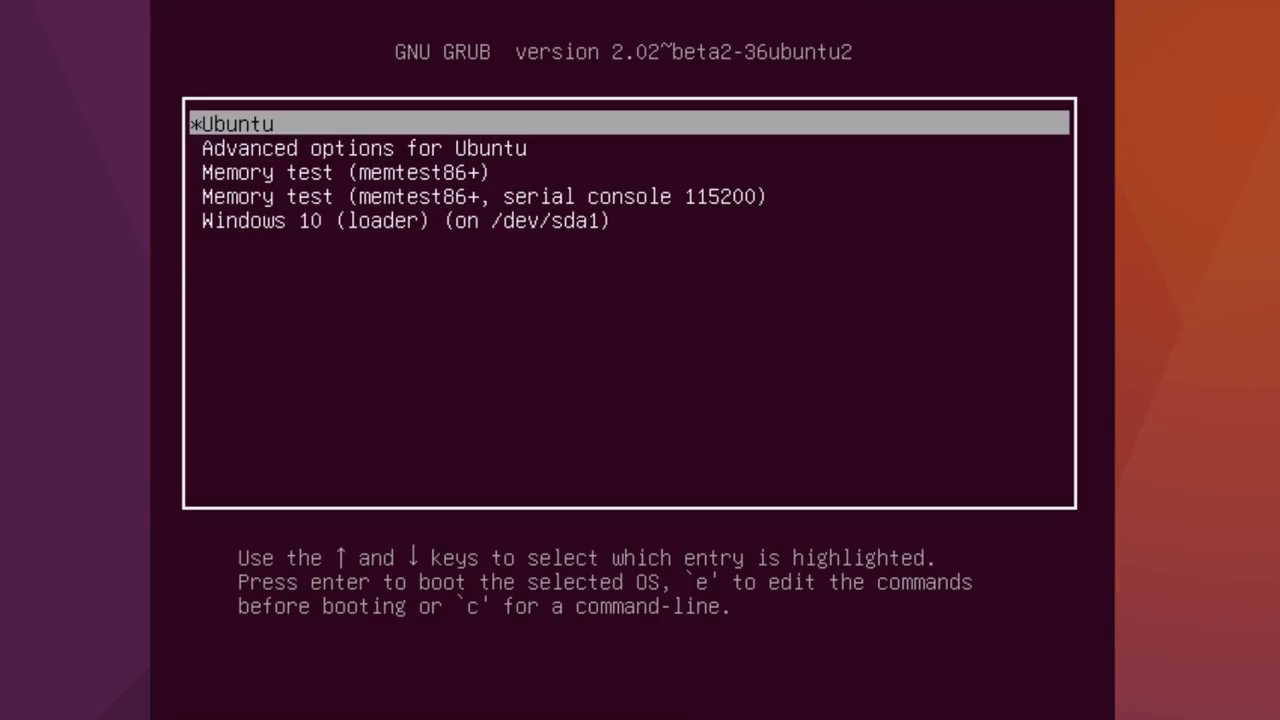
pyautogui.press('Down')
pyautogui.press('Down')
pyautogui.press('Down')
pyautogui.press('Down')
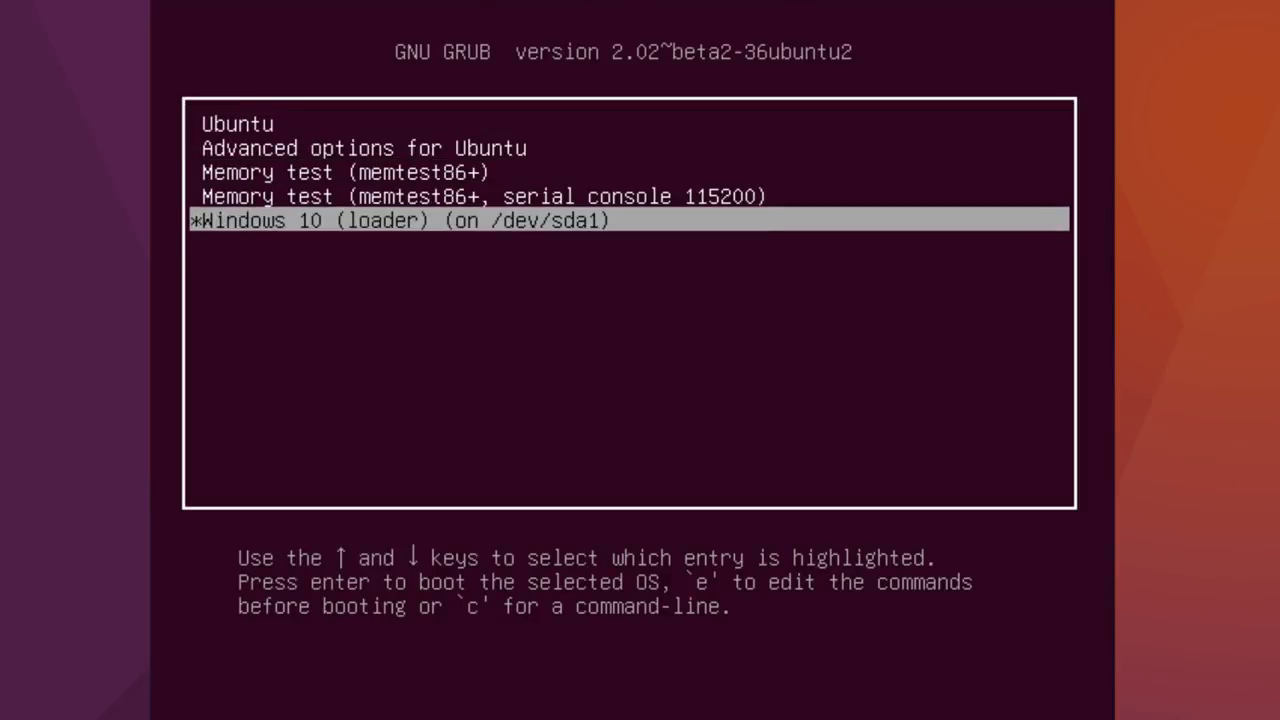
pyautogui.press('Up')
pyautogui.press('Up')
pyautogui.press('Up')
pyautogui.press('Up')
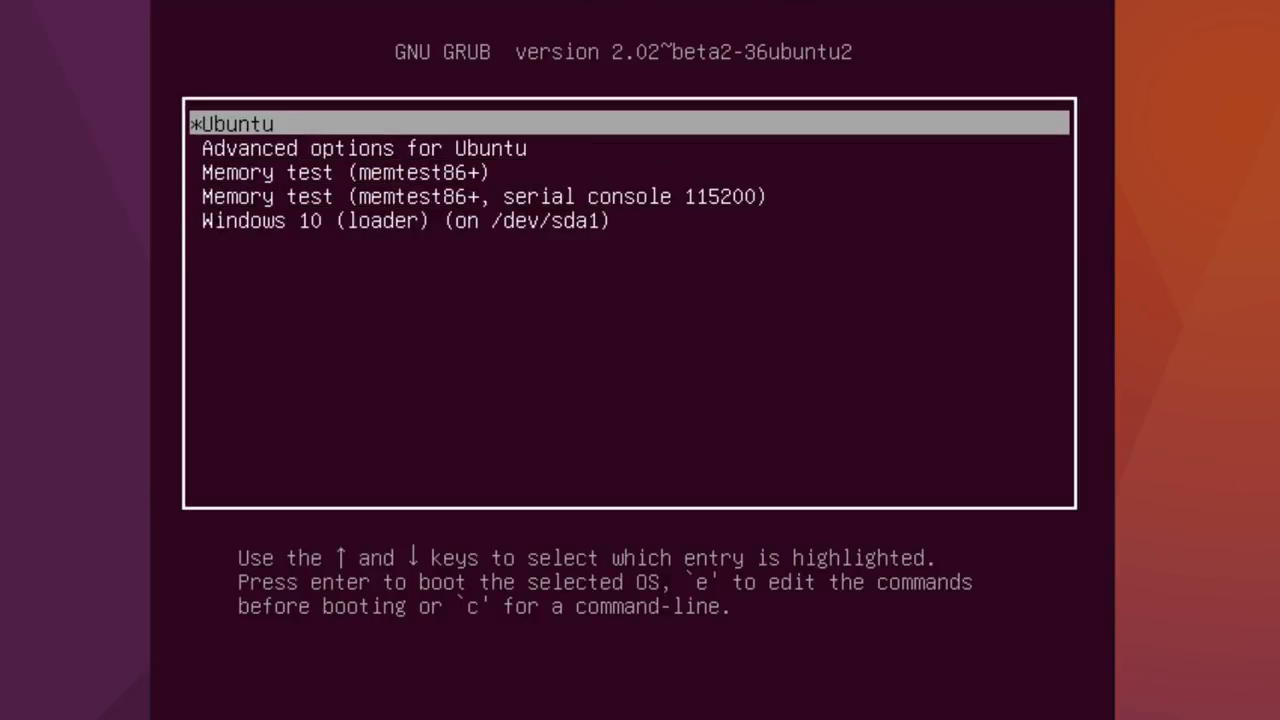